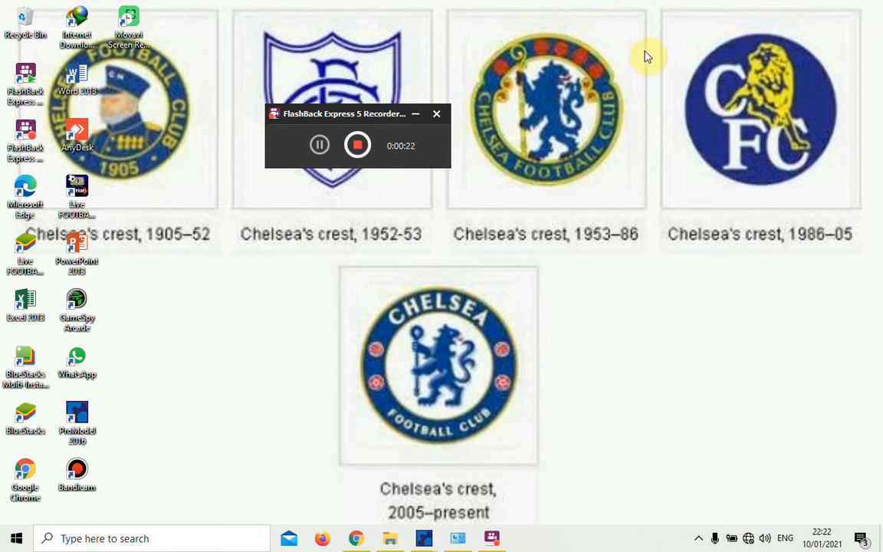
- Launch ProModel, dismiss the student version notice and create a new model
{"action": "double_click", "coordinate": [77, 414]}
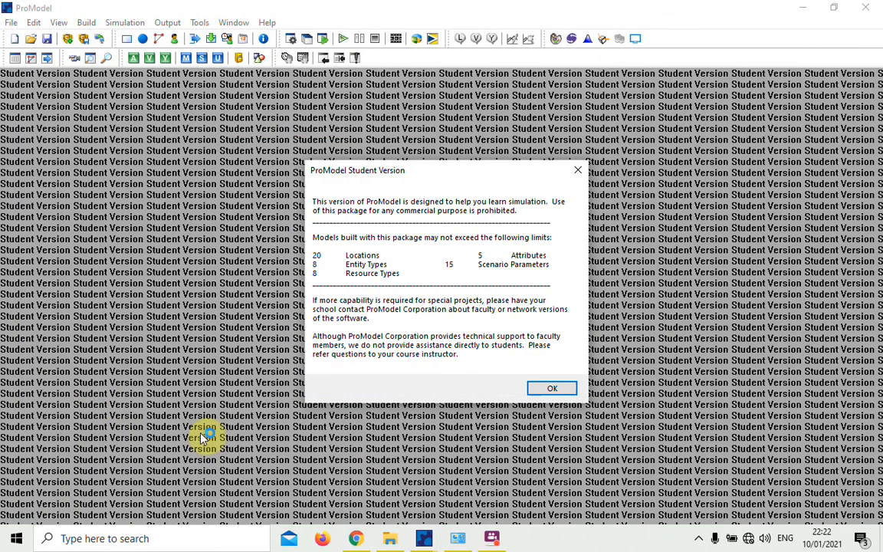
{"action": "left_click", "coordinate": [545, 386]}
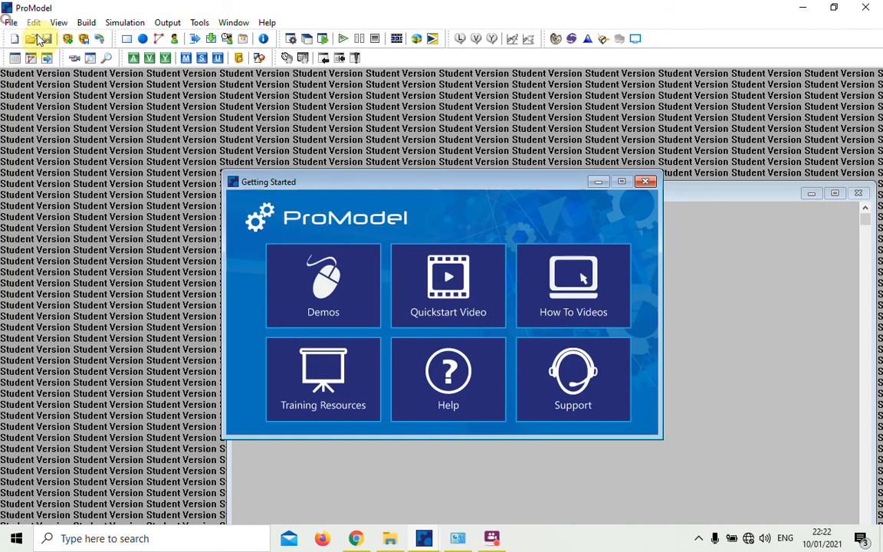
{"action": "left_click", "coordinate": [9, 22]}
{"action": "left_click", "coordinate": [15, 43]}
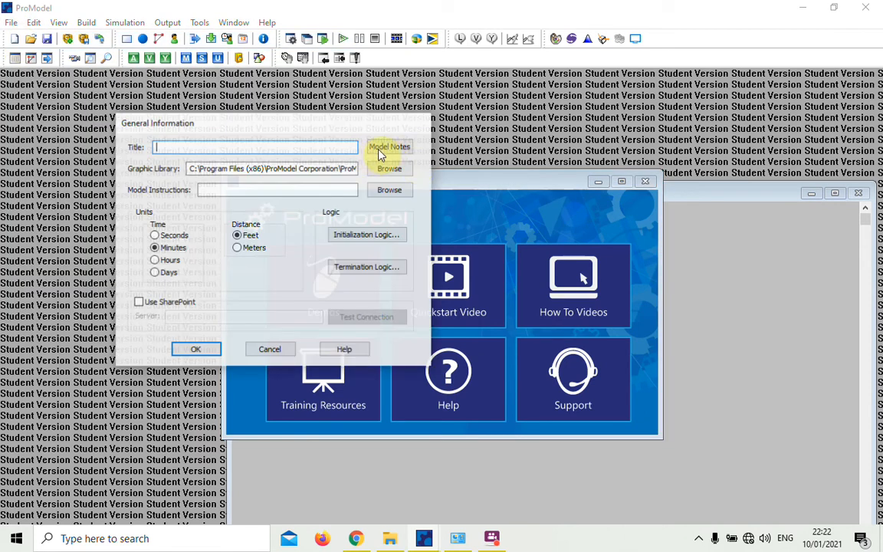
- Set the new model's graphic library to MB_DEMO from the _Samples graphics folder and accept the general information
{"action": "left_click", "coordinate": [404, 167]}
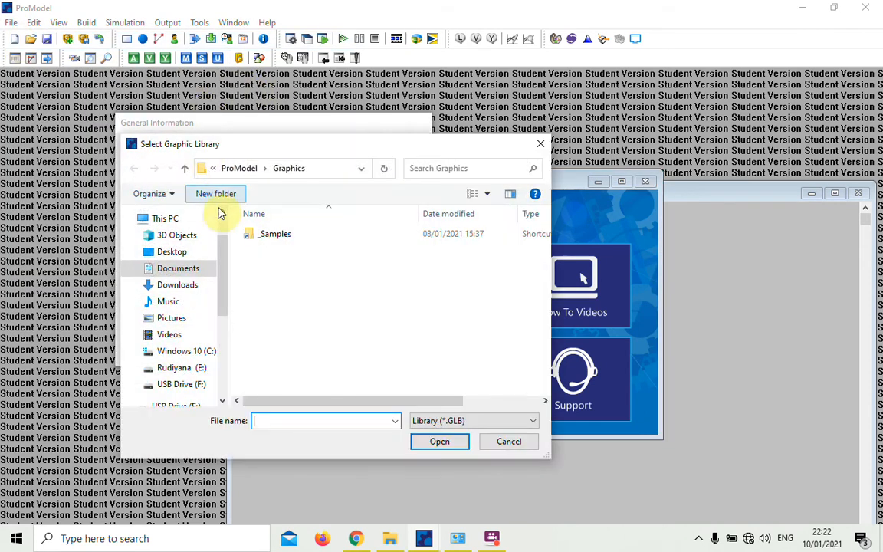
{"action": "double_click", "coordinate": [275, 242]}
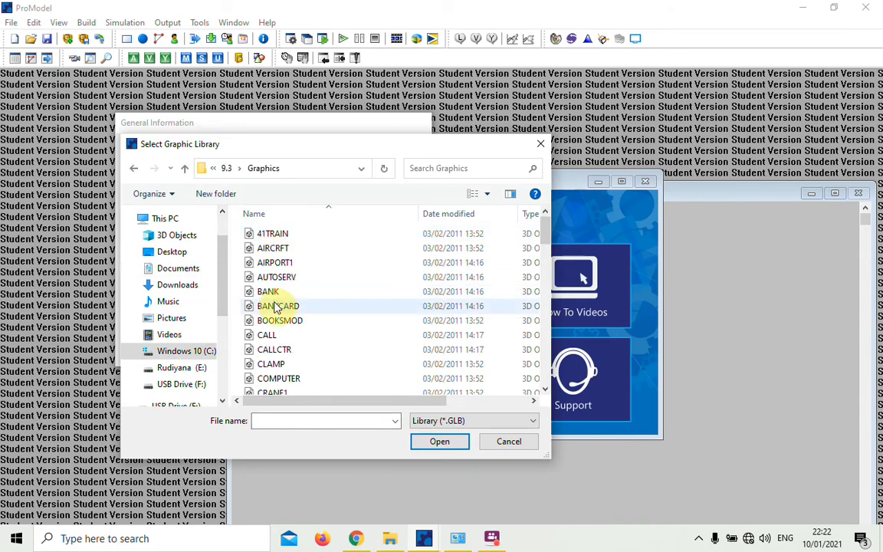
{"action": "scroll", "coordinate": [276, 305], "scroll_direction": "down", "scroll_amount": 2}
{"action": "scroll", "coordinate": [277, 305], "scroll_direction": "down", "scroll_amount": 2}
{"action": "scroll", "coordinate": [275, 305], "scroll_direction": "down", "scroll_amount": 9}
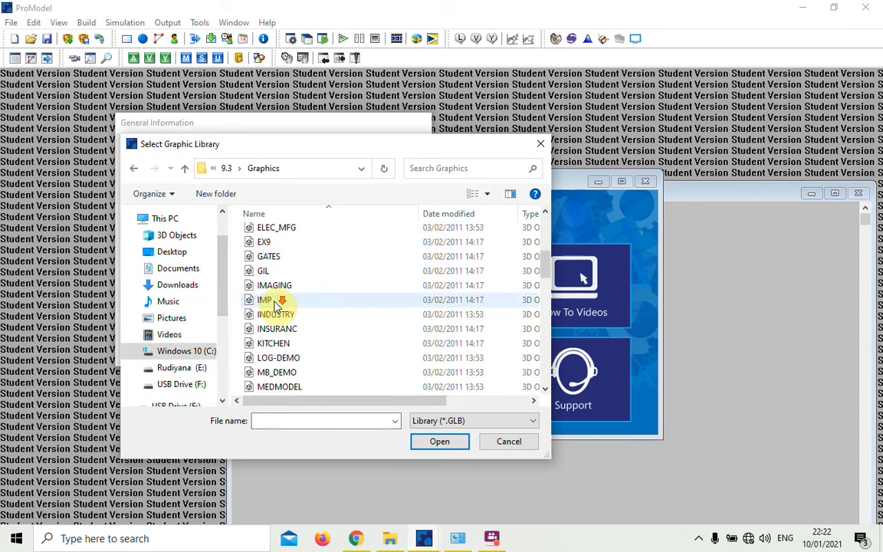
{"action": "left_click", "coordinate": [268, 372]}
{"action": "left_click", "coordinate": [436, 445]}
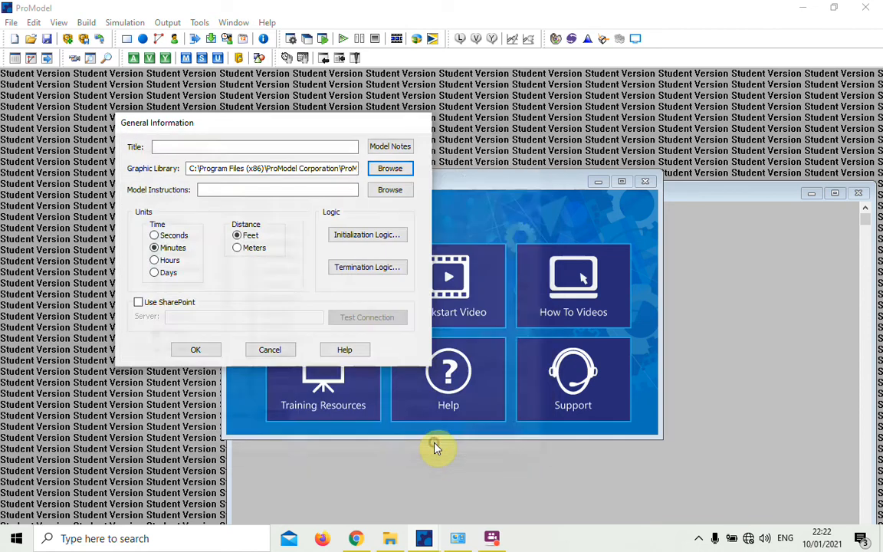
{"action": "left_click", "coordinate": [196, 350]}
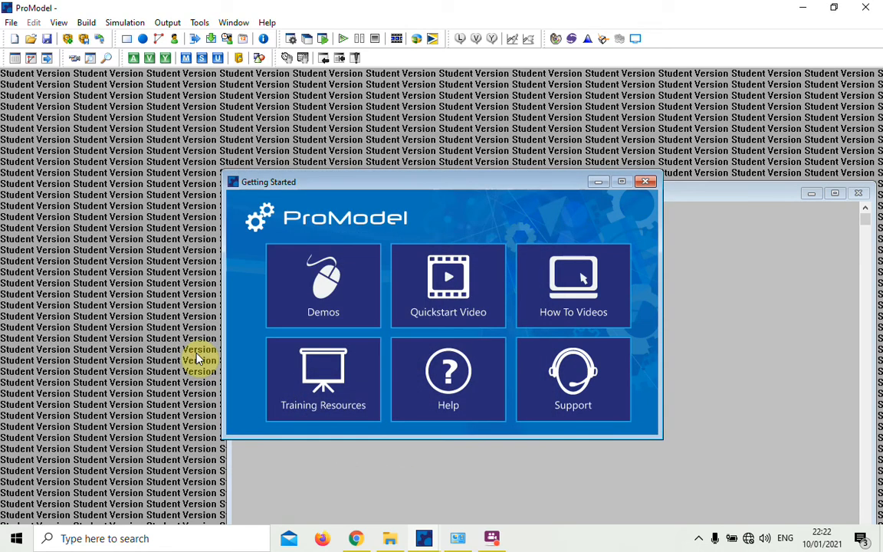
- Open the Locations editor and place an enlarged Pickup location in the upper-left corner of the layout
{"action": "left_click", "coordinate": [80, 24]}
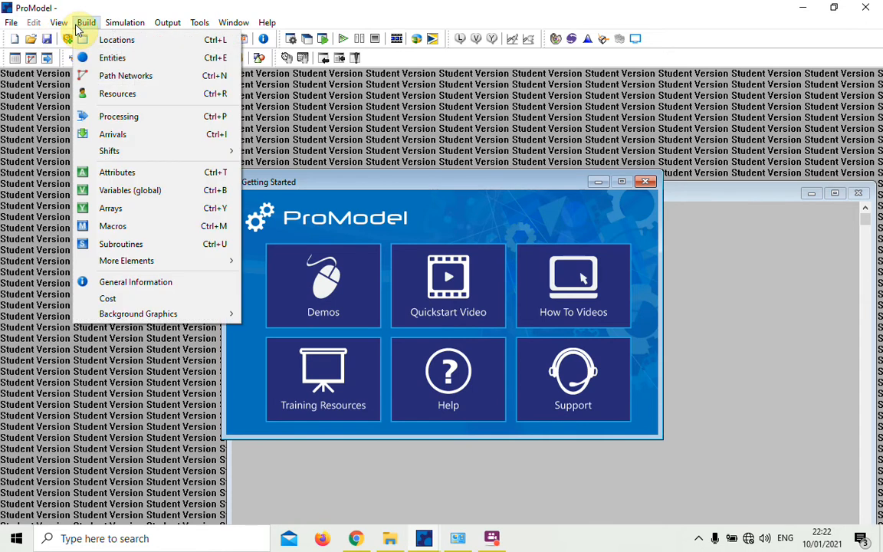
{"action": "left_click", "coordinate": [88, 45]}
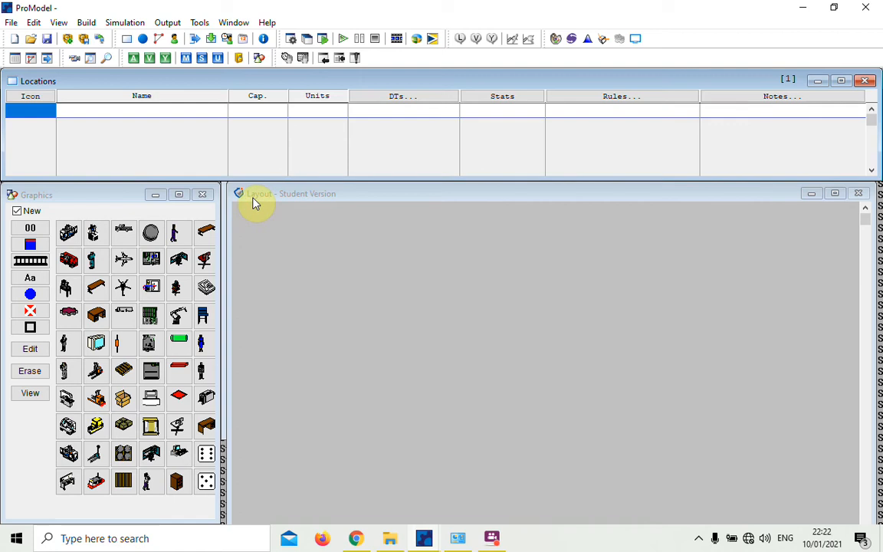
{"action": "left_click", "coordinate": [92, 234]}
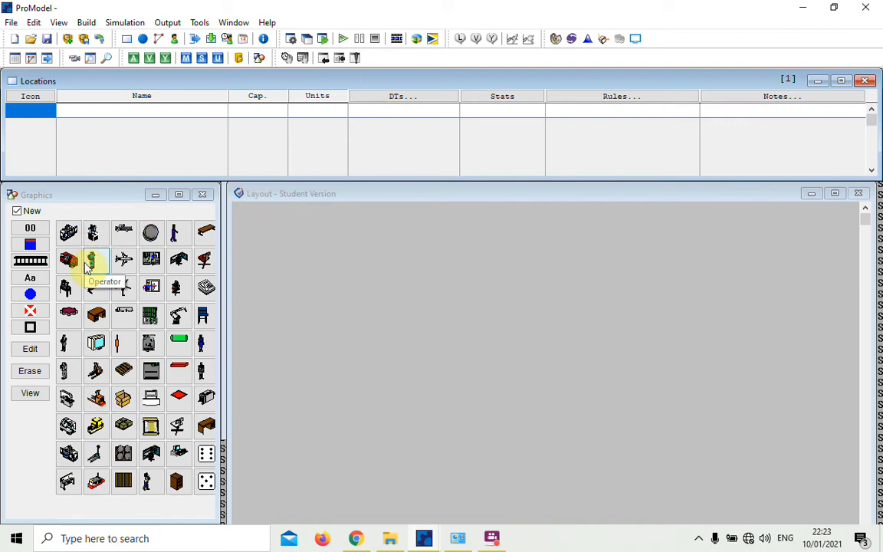
{"action": "left_click", "coordinate": [105, 253]}
{"action": "left_click", "coordinate": [119, 237]}
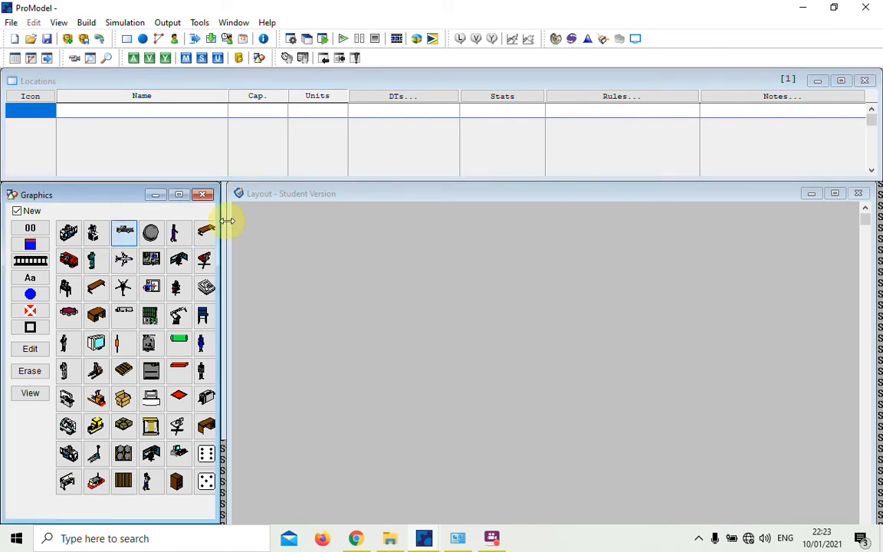
{"action": "left_click", "coordinate": [255, 224]}
{"action": "left_click_drag", "start_coordinate": [271, 222], "coordinate": [294, 238]}
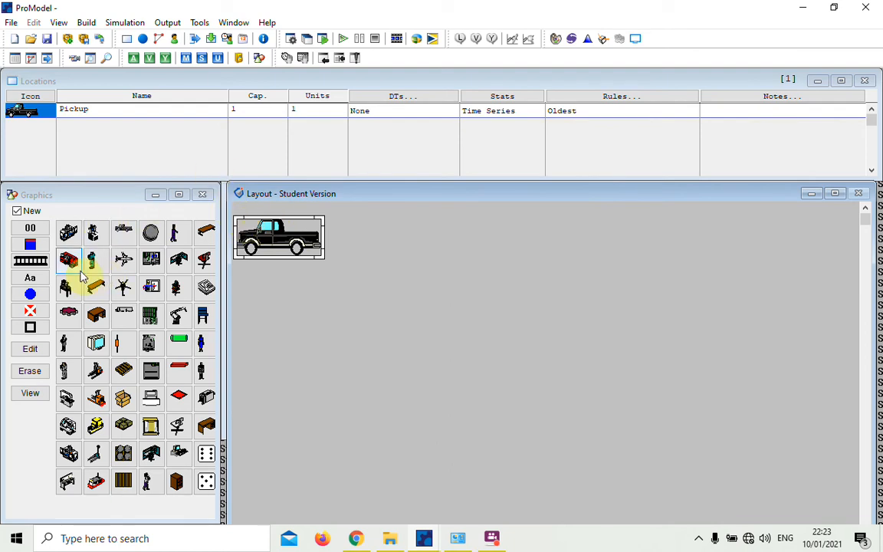
- Draw a short horizontal conveyor/queue location to the right of the pickup, pointing right
{"action": "left_click", "coordinate": [34, 263]}
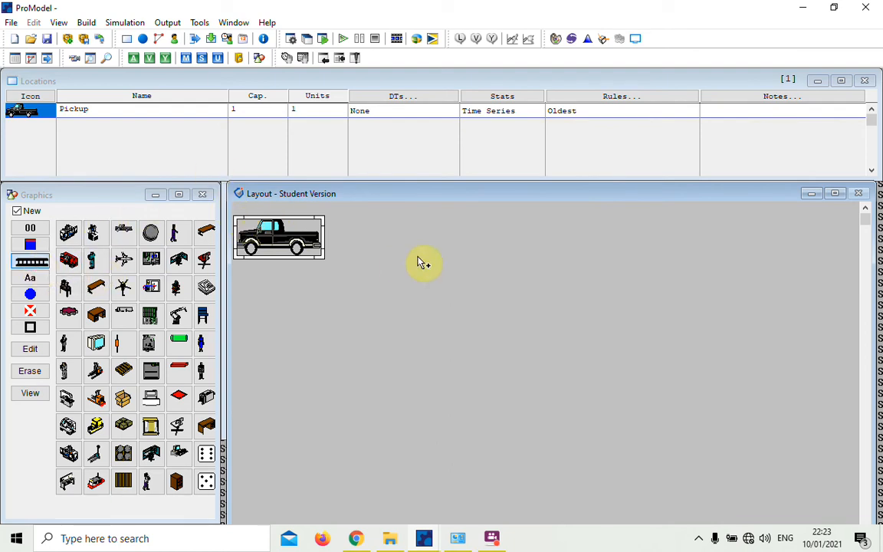
{"action": "left_click", "coordinate": [368, 239]}
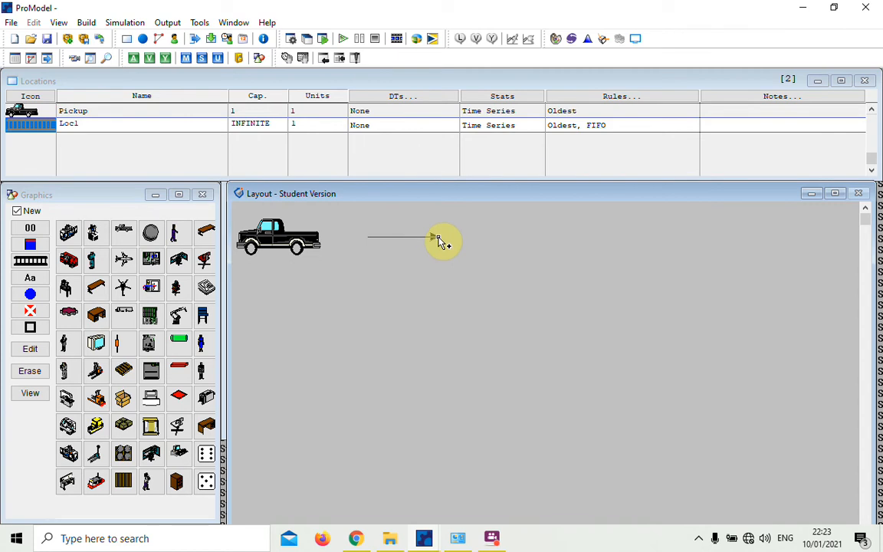
{"action": "right_click", "coordinate": [436, 239]}
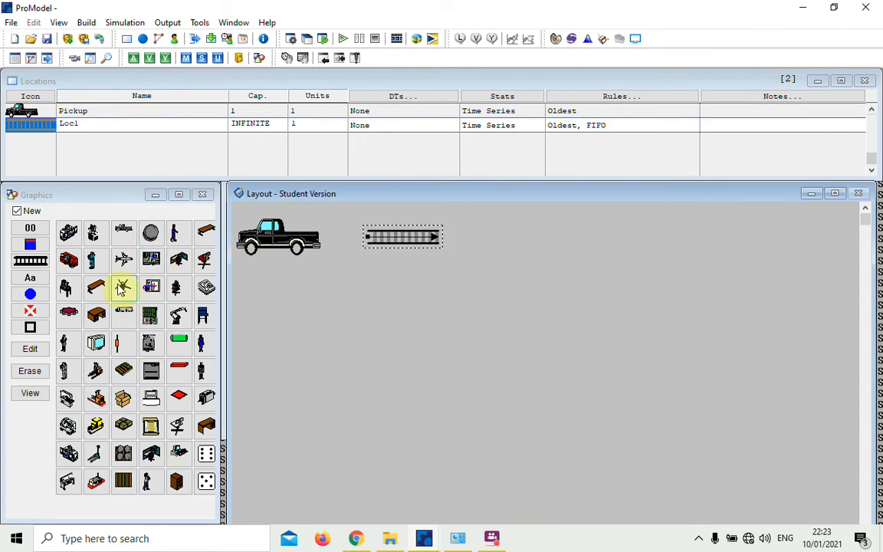
- Place an old_box_pallet location to the right of the first conveyor/queue and enlarge it
{"action": "left_click", "coordinate": [124, 427]}
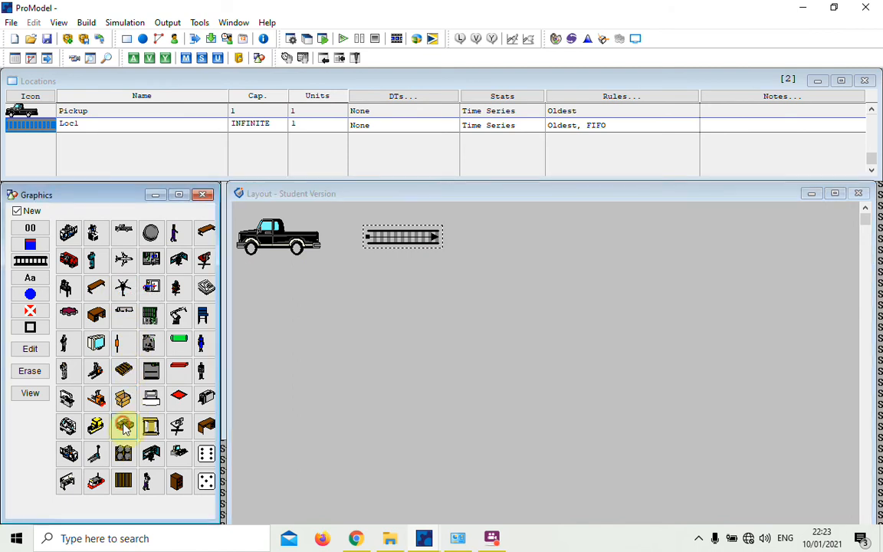
{"action": "left_click", "coordinate": [484, 244]}
{"action": "left_click_drag", "start_coordinate": [498, 256], "coordinate": [522, 271]}
{"action": "mouse_move", "coordinate": [505, 238]}
{"action": "left_mouse_down"}
{"action": "mouse_move", "coordinate": [494, 230]}
{"action": "mouse_move", "coordinate": [501, 232]}
{"action": "left_mouse_up"}
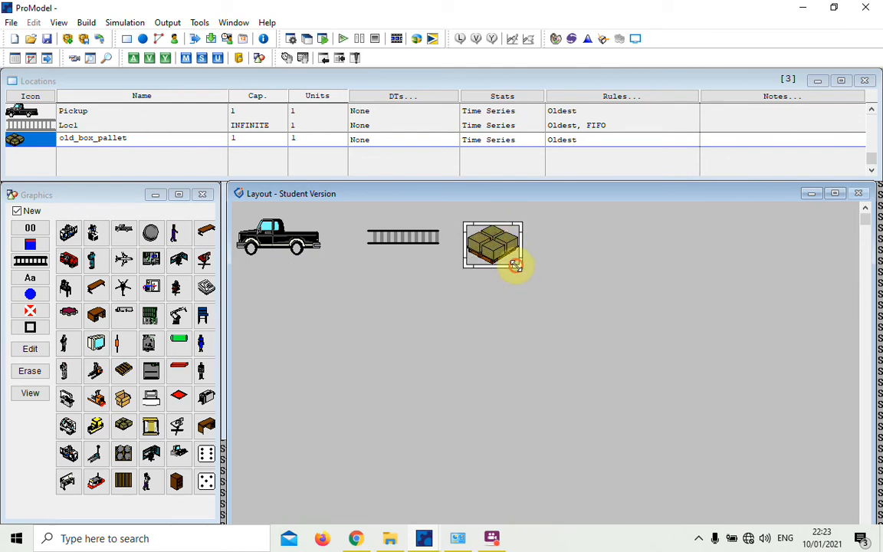
{"action": "left_click_drag", "start_coordinate": [517, 266], "coordinate": [525, 274]}
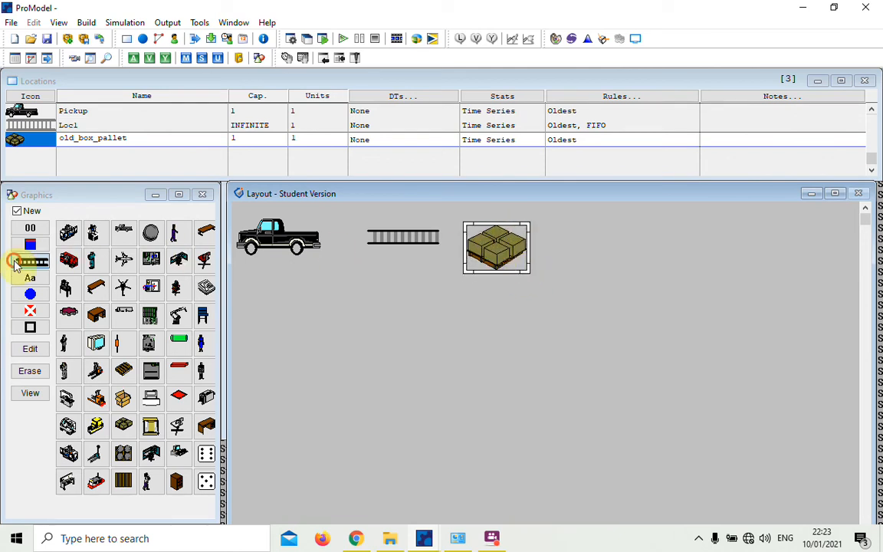
- Draw a horizontal conveyor/queue location right of the pallet and place an enlarged Mill location beyond its end, leaving a gap
{"action": "left_click", "coordinate": [544, 245]}
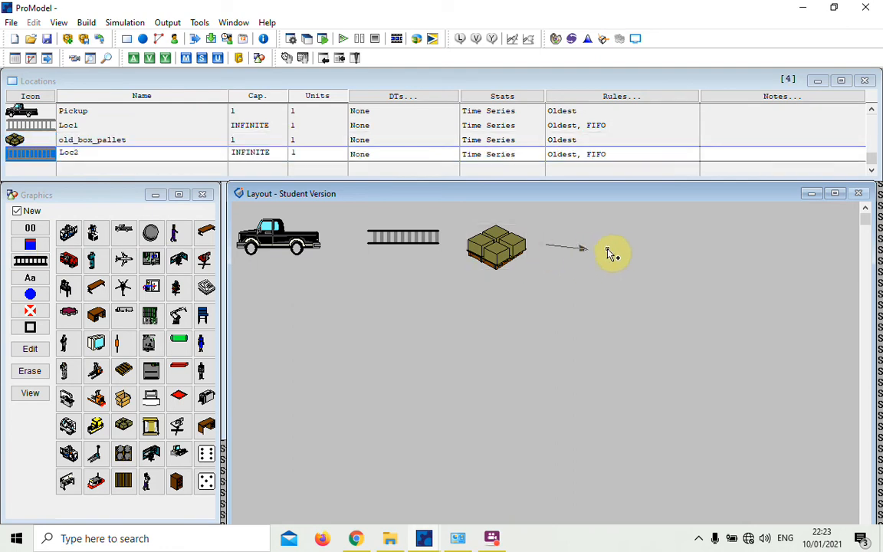
{"action": "right_click", "coordinate": [614, 246]}
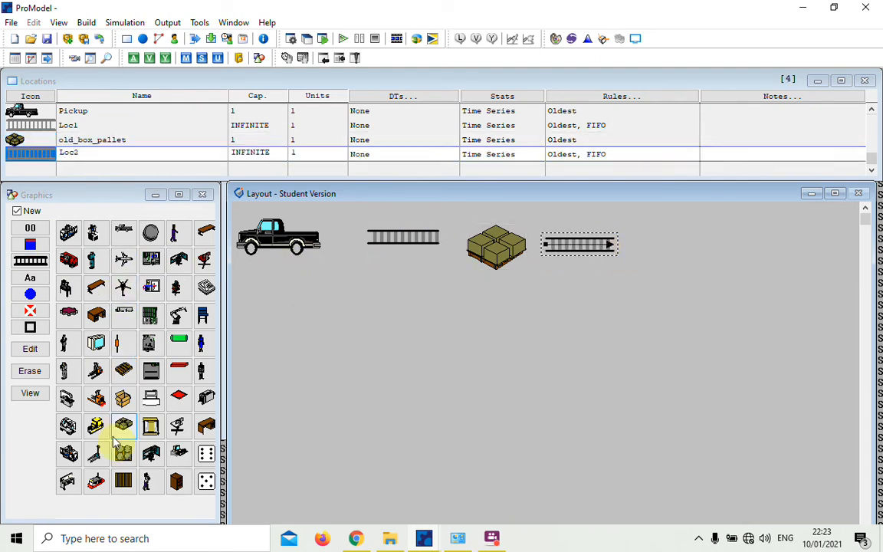
{"action": "left_click", "coordinate": [70, 454]}
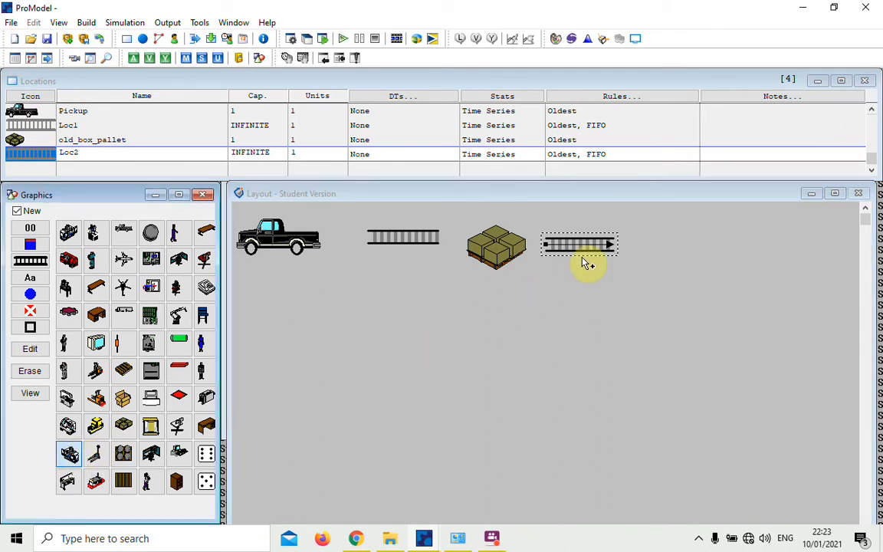
{"action": "left_click", "coordinate": [658, 253]}
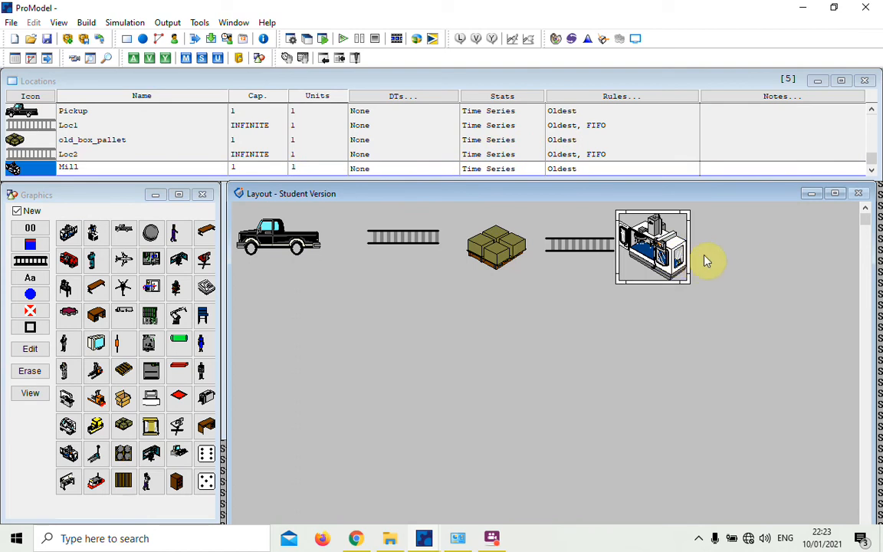
{"action": "left_click_drag", "start_coordinate": [687, 282], "coordinate": [719, 292]}
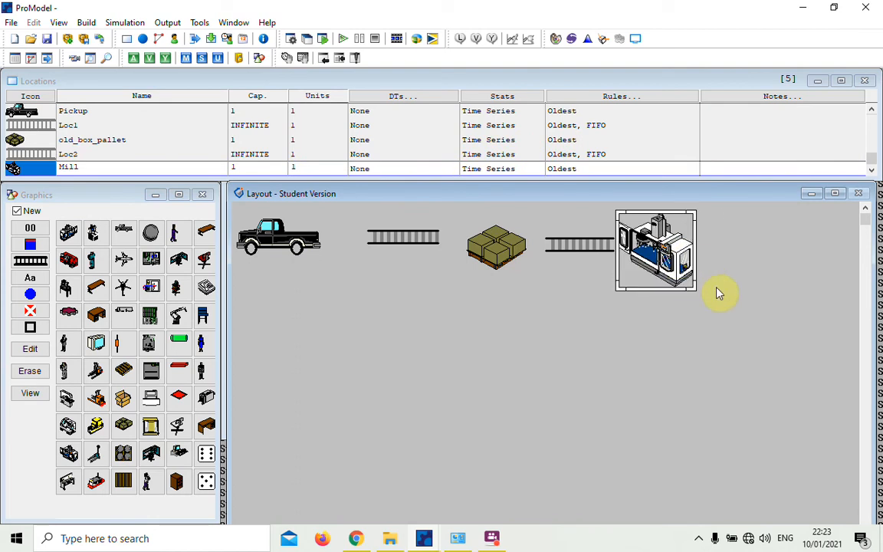
{"action": "left_click_drag", "start_coordinate": [669, 257], "coordinate": [696, 256]}
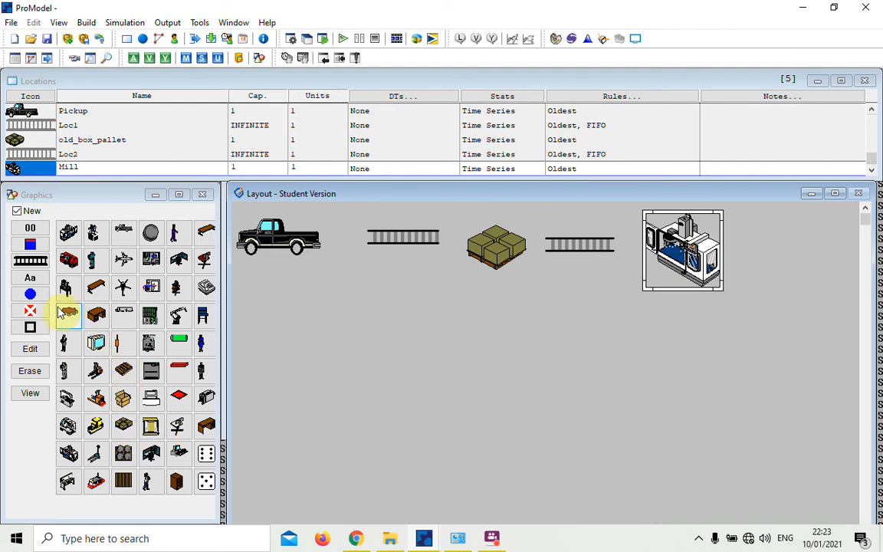
- Draw a short vertical conveyor/queue location running downward from below the mill
{"action": "left_click", "coordinate": [31, 261]}
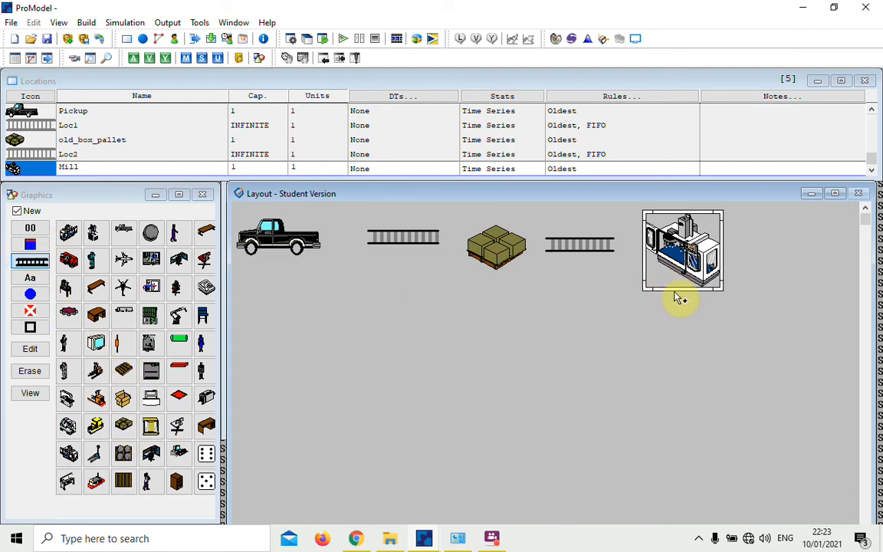
{"action": "left_click", "coordinate": [675, 300]}
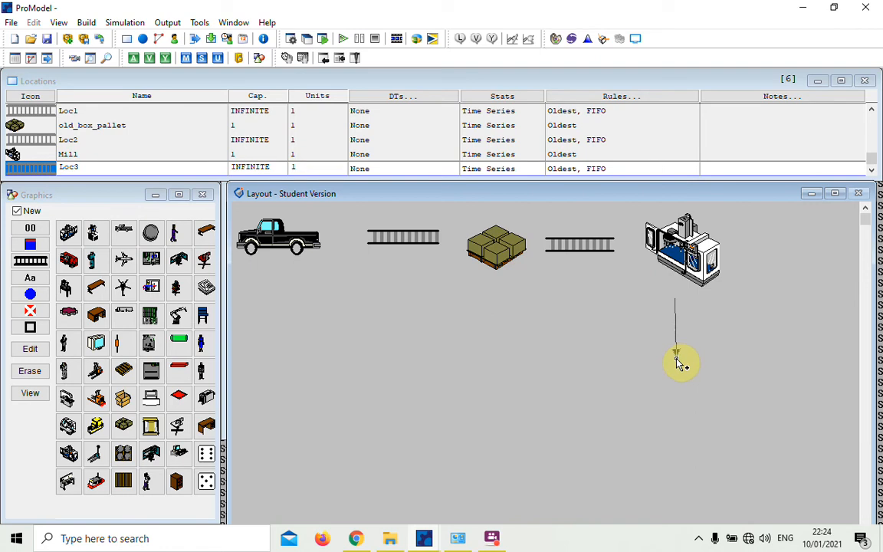
{"action": "right_click", "coordinate": [678, 363]}
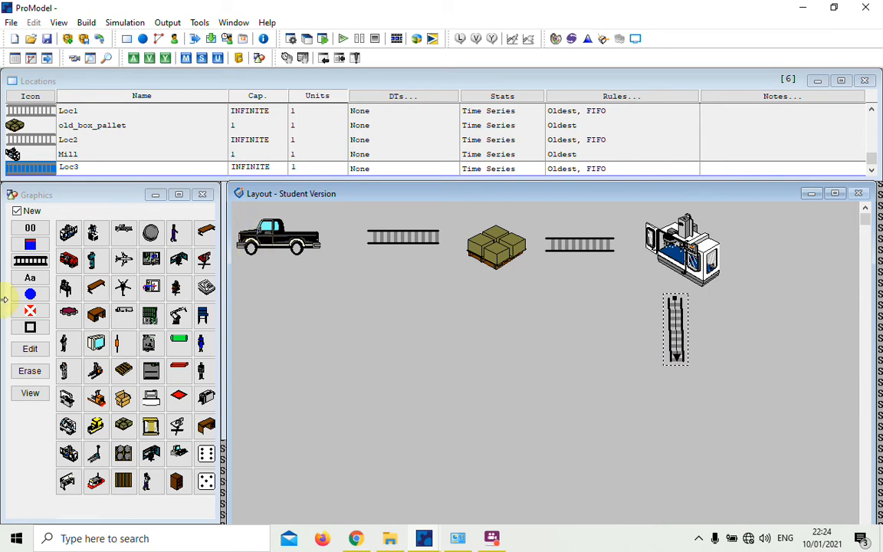
- Place a workstation_woman location beneath the vertical conveyor/queue and enlarge it
{"action": "left_click", "coordinate": [151, 454]}
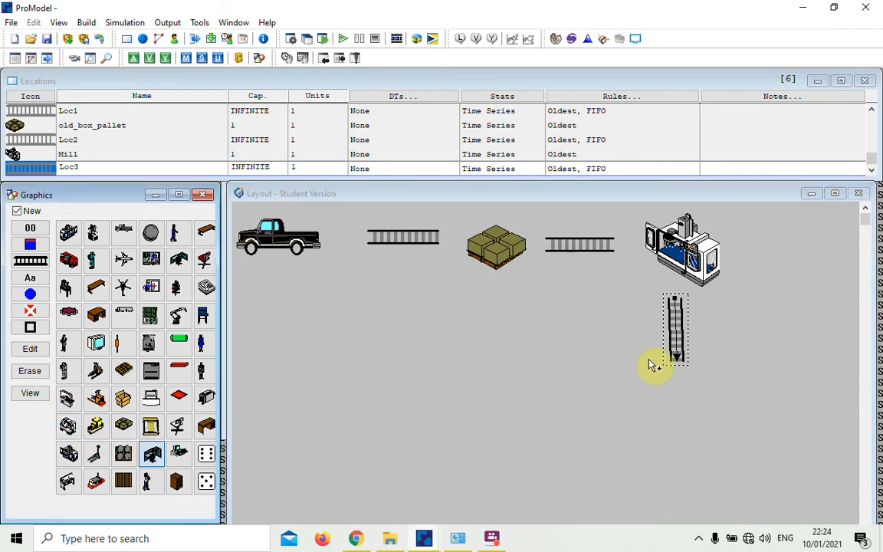
{"action": "left_click", "coordinate": [671, 403]}
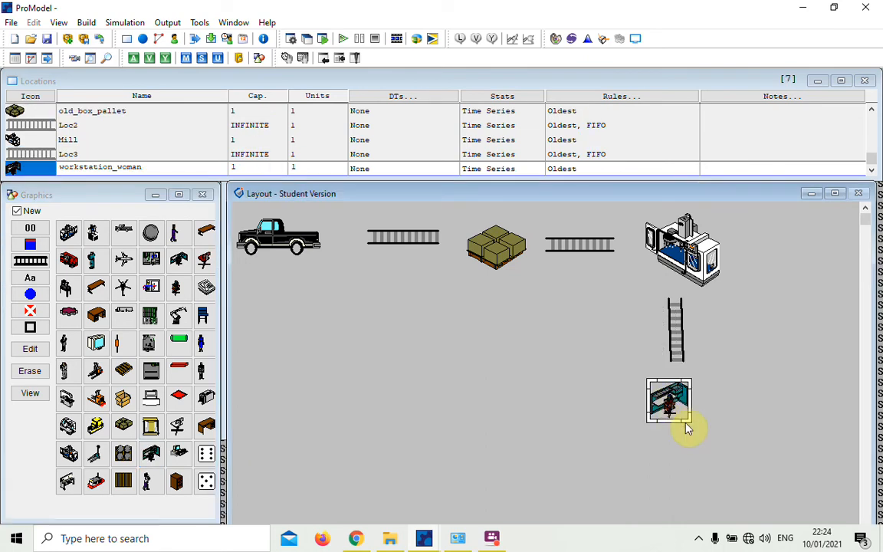
{"action": "left_click_drag", "start_coordinate": [687, 420], "coordinate": [714, 441]}
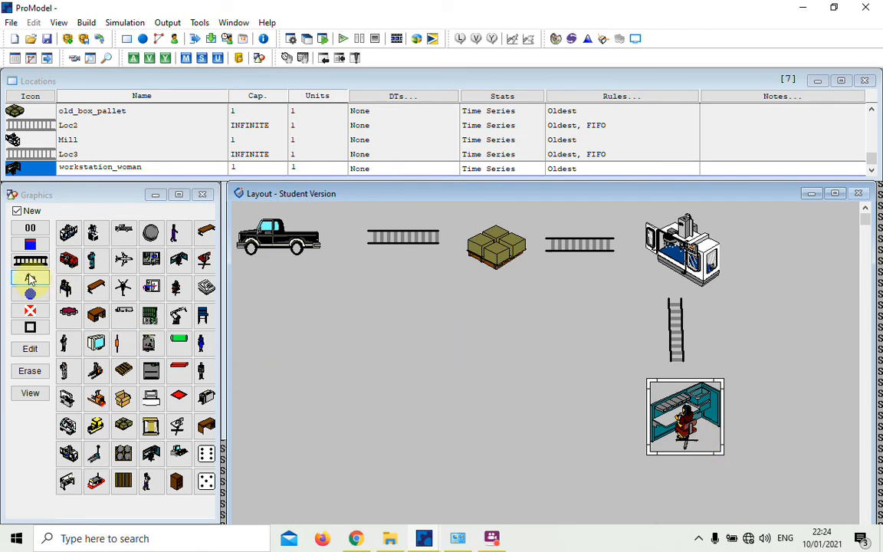
- Draw a short horizontal conveyor/queue location running left from the workstation
{"action": "left_click", "coordinate": [31, 262]}
{"action": "left_click", "coordinate": [620, 418]}
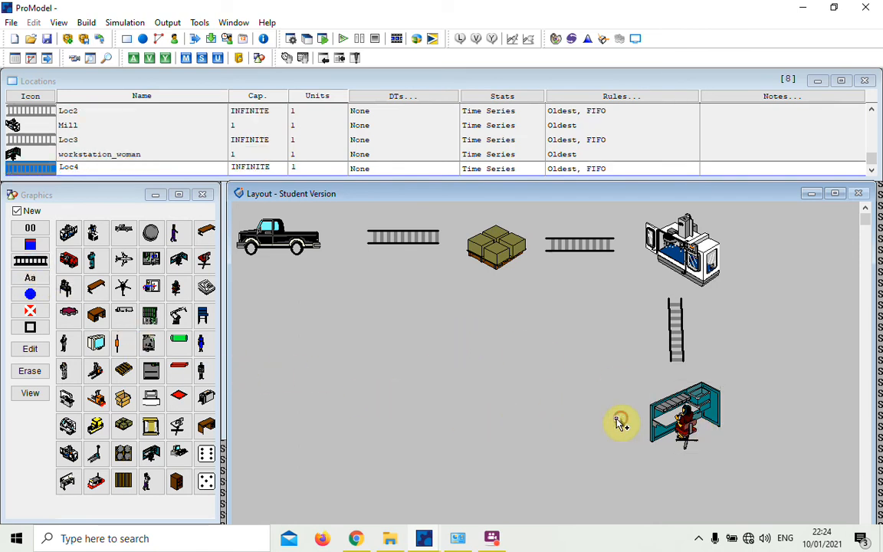
{"action": "right_click", "coordinate": [568, 420]}
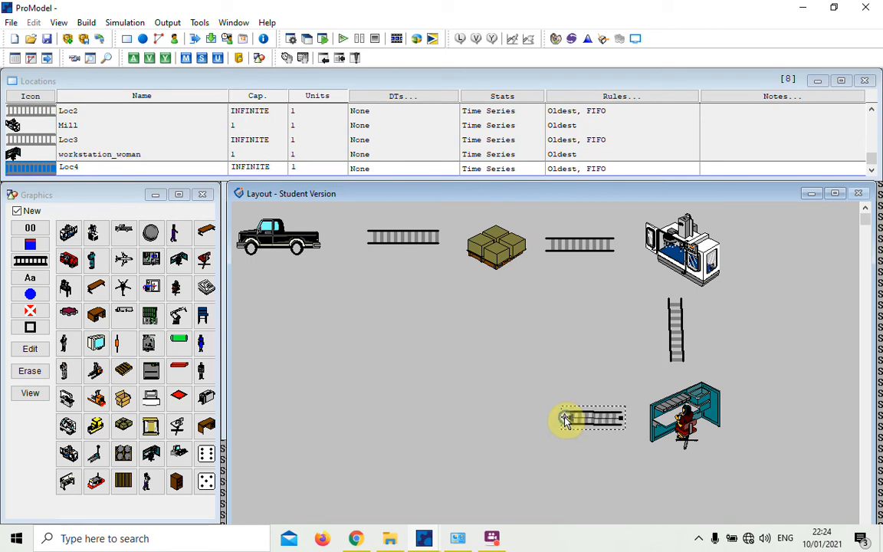
- Place a Jet location beyond the end of the lower horizontal conveyor/queue and shrink it until it fits beside the conveyor
{"action": "left_click", "coordinate": [123, 259]}
{"action": "left_click", "coordinate": [427, 412]}
{"action": "left_click_drag", "start_coordinate": [759, 412], "coordinate": [758, 460]}
{"action": "left_click_drag", "start_coordinate": [817, 322], "coordinate": [569, 337]}
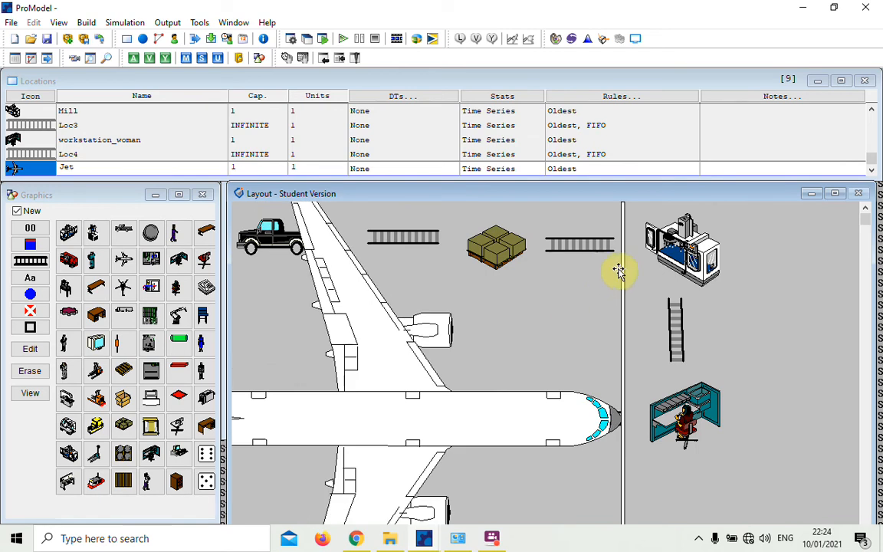
{"action": "left_click_drag", "start_coordinate": [622, 274], "coordinate": [481, 335]}
{"action": "left_click_drag", "start_coordinate": [402, 294], "coordinate": [487, 384]}
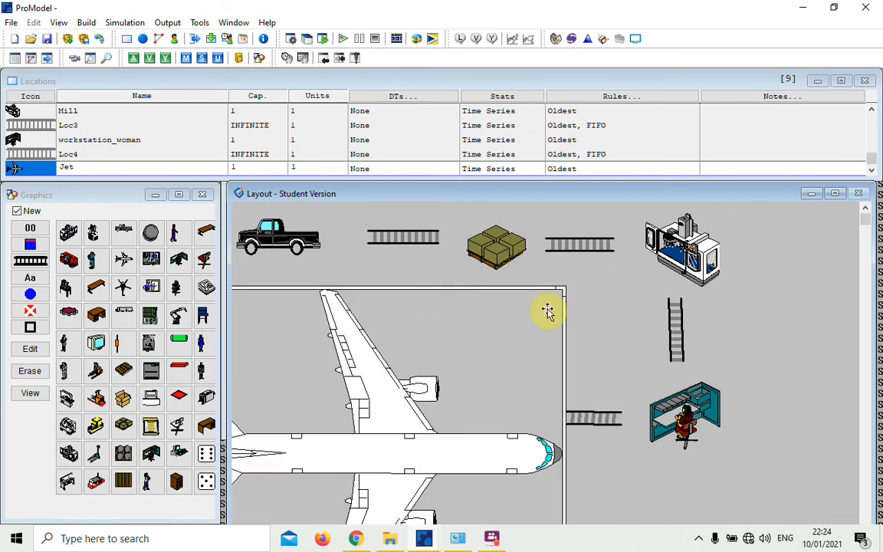
{"action": "left_click_drag", "start_coordinate": [563, 287], "coordinate": [433, 384]}
{"action": "left_click_drag", "start_coordinate": [378, 408], "coordinate": [463, 355]}
{"action": "left_click_drag", "start_coordinate": [526, 327], "coordinate": [473, 373]}
{"action": "left_click_drag", "start_coordinate": [424, 414], "coordinate": [500, 399]}
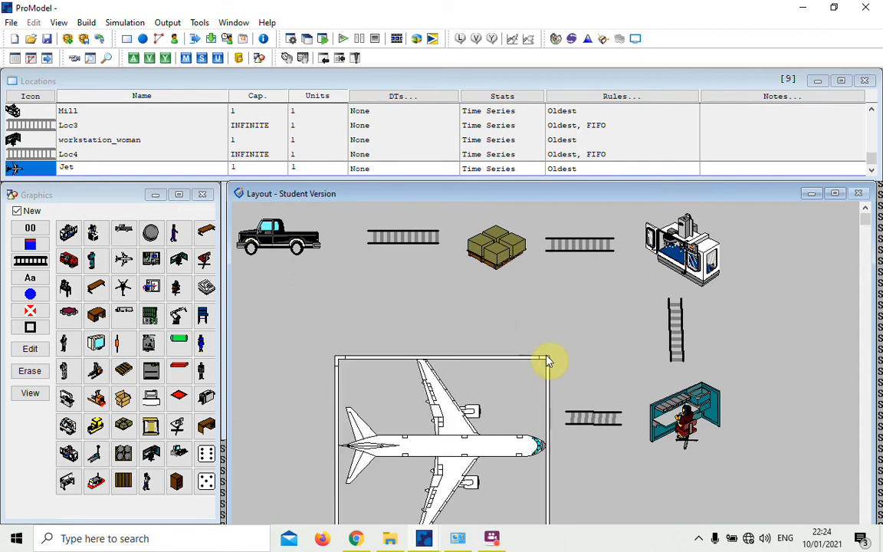
{"action": "left_click_drag", "start_coordinate": [542, 360], "coordinate": [496, 386]}
{"action": "left_click_drag", "start_coordinate": [451, 426], "coordinate": [482, 404]}
{"action": "left_click_drag", "start_coordinate": [528, 363], "coordinate": [512, 377]}
{"action": "left_click_drag", "start_coordinate": [473, 417], "coordinate": [500, 400]}
- Flip the jet graphic horizontally so its nose points away from the conveyor
{"action": "double_click", "coordinate": [465, 420]}
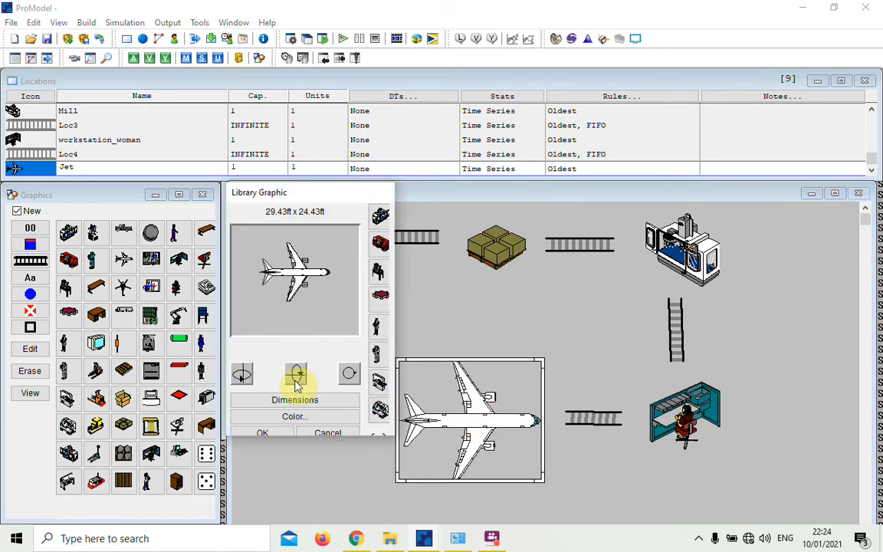
{"action": "left_click", "coordinate": [245, 374]}
{"action": "left_click", "coordinate": [281, 438]}
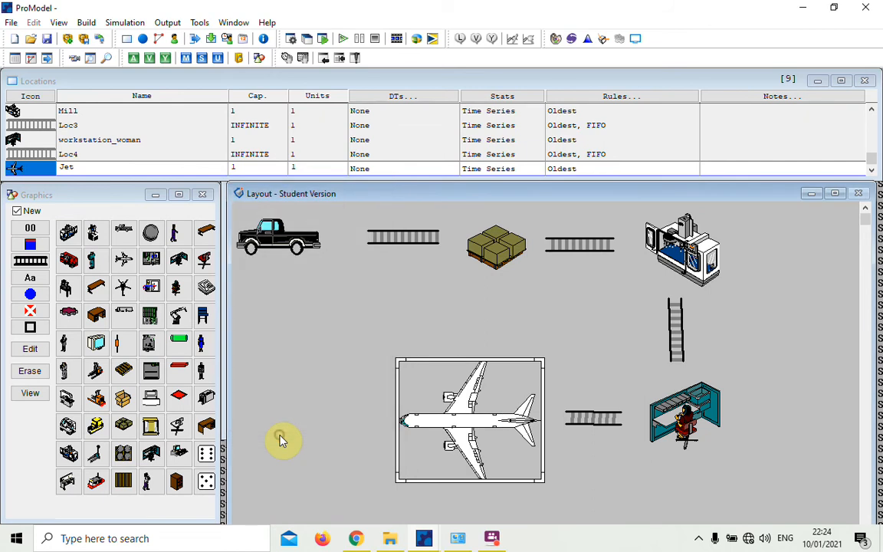
- Turn off new-record creation and add an orange forklift graphic to the Pickup location, just below the truck's rear
{"action": "left_click", "coordinate": [264, 236]}
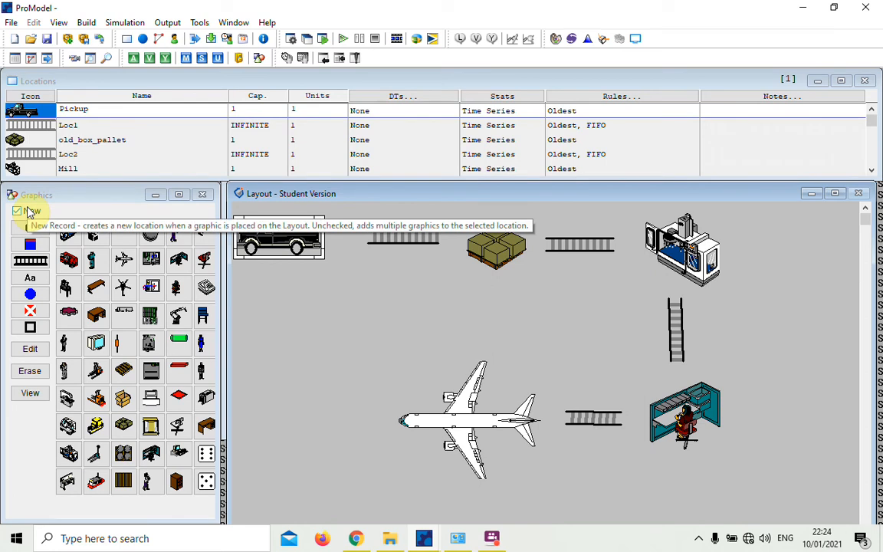
{"action": "left_click", "coordinate": [28, 212]}
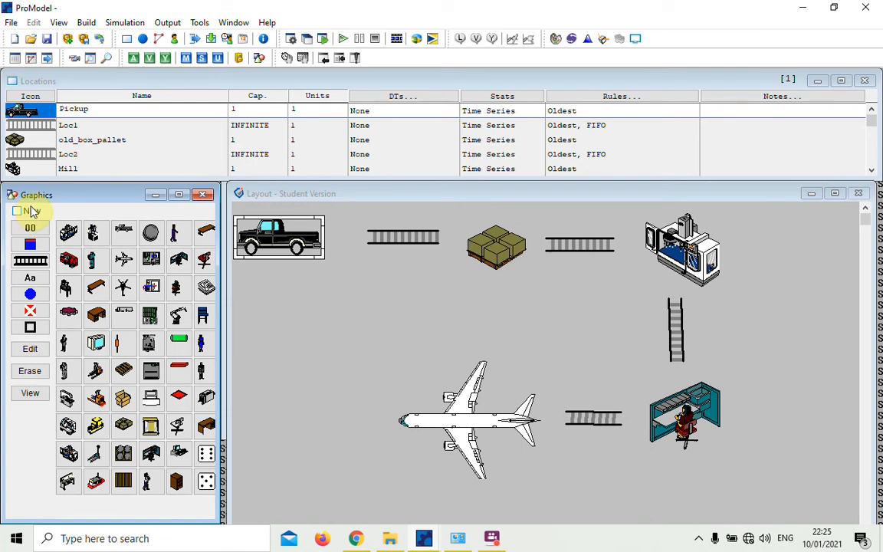
{"action": "left_click", "coordinate": [97, 400]}
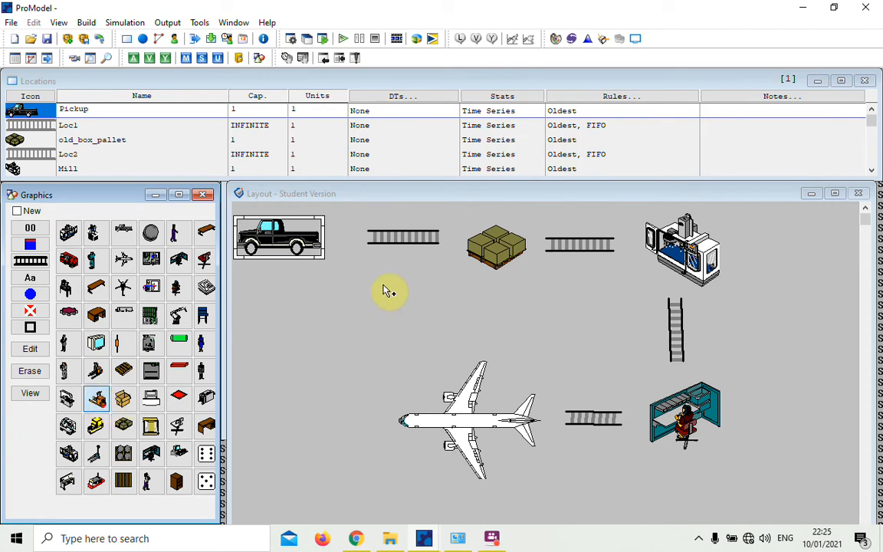
{"action": "left_click", "coordinate": [315, 274]}
{"action": "left_click_drag", "start_coordinate": [311, 271], "coordinate": [326, 284]}
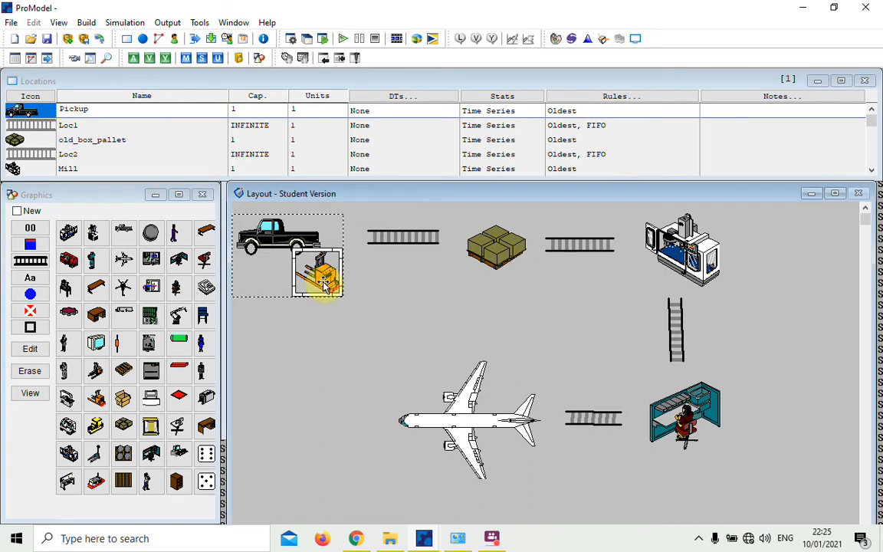
- Add a standing worker graphic to both the old_box_pallet and Mill locations, each at the lower-right corner of its existing graphic
{"action": "left_click", "coordinate": [494, 246]}
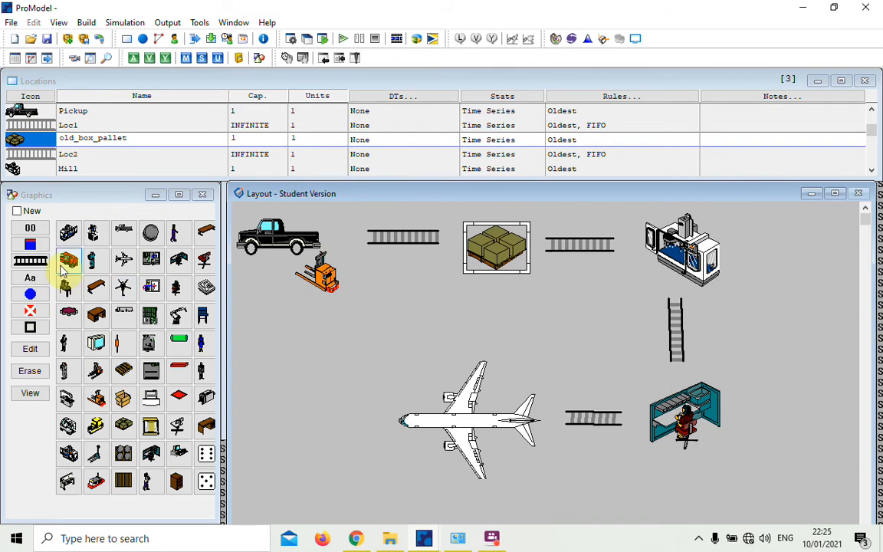
{"action": "left_click", "coordinate": [91, 260]}
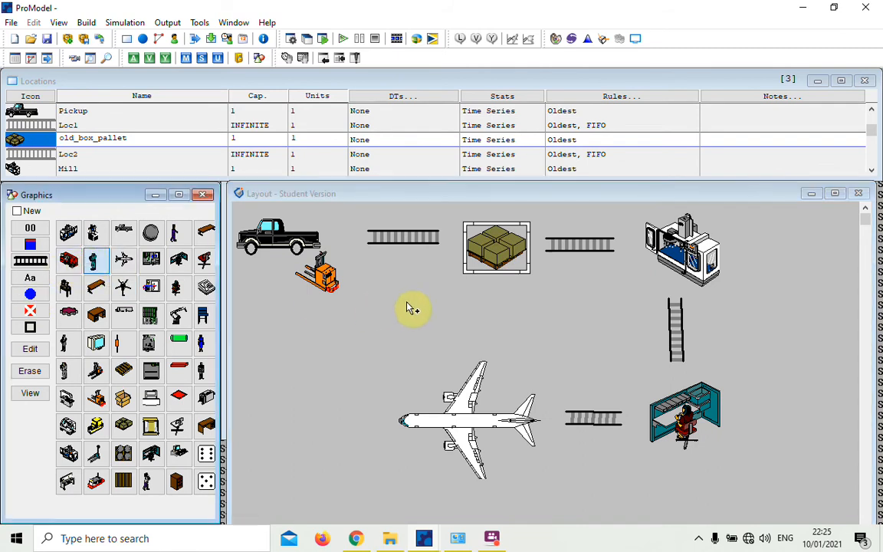
{"action": "left_click", "coordinate": [518, 280]}
{"action": "mouse_move", "coordinate": [517, 280]}
{"action": "left_mouse_down"}
{"action": "mouse_move", "coordinate": [536, 293]}
{"action": "mouse_move", "coordinate": [524, 277]}
{"action": "left_mouse_up"}
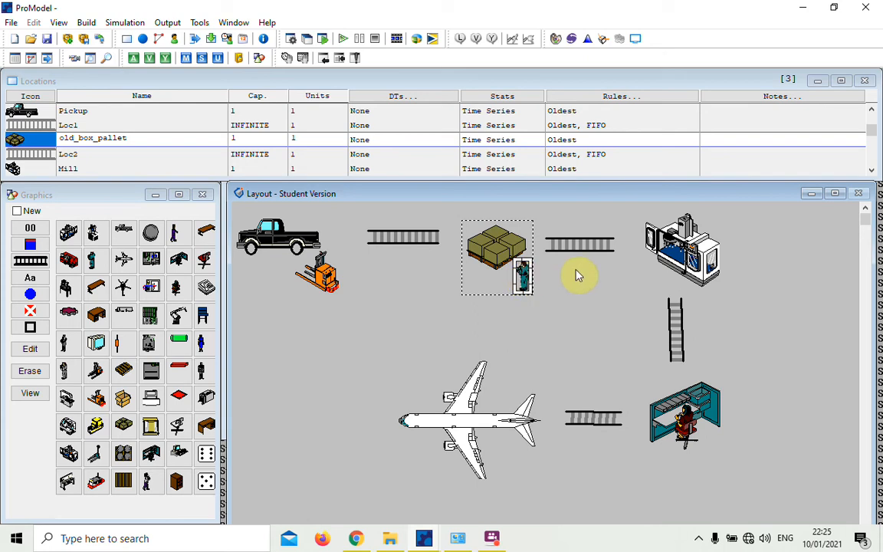
{"action": "left_click", "coordinate": [685, 232]}
{"action": "left_click_drag", "start_coordinate": [68, 264], "coordinate": [729, 280]}
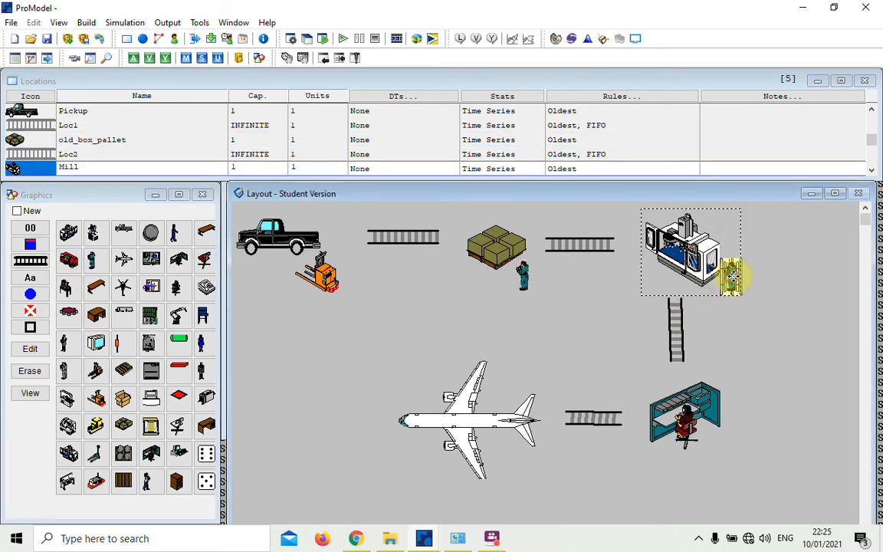
- Add an orange forklift graphic to the Jet location below the tail and flip it horizontally
{"action": "left_click", "coordinate": [476, 430]}
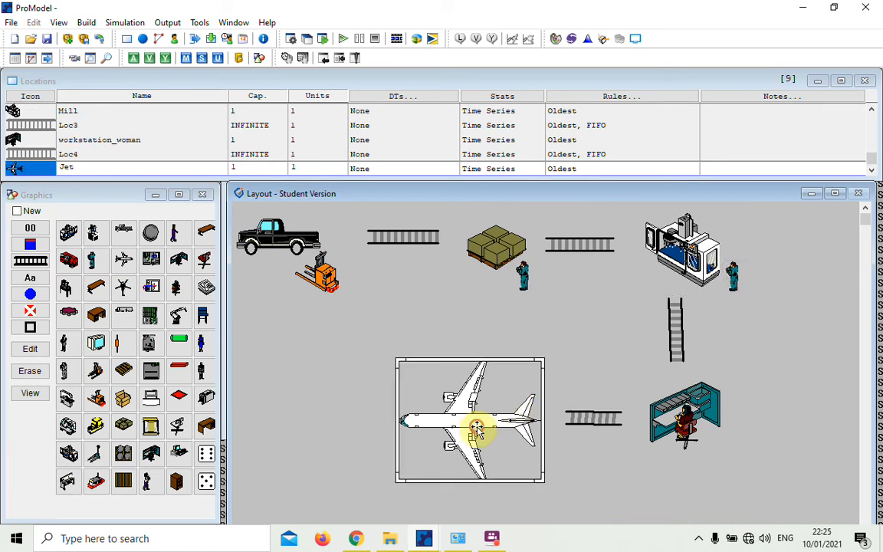
{"action": "left_click", "coordinate": [97, 372]}
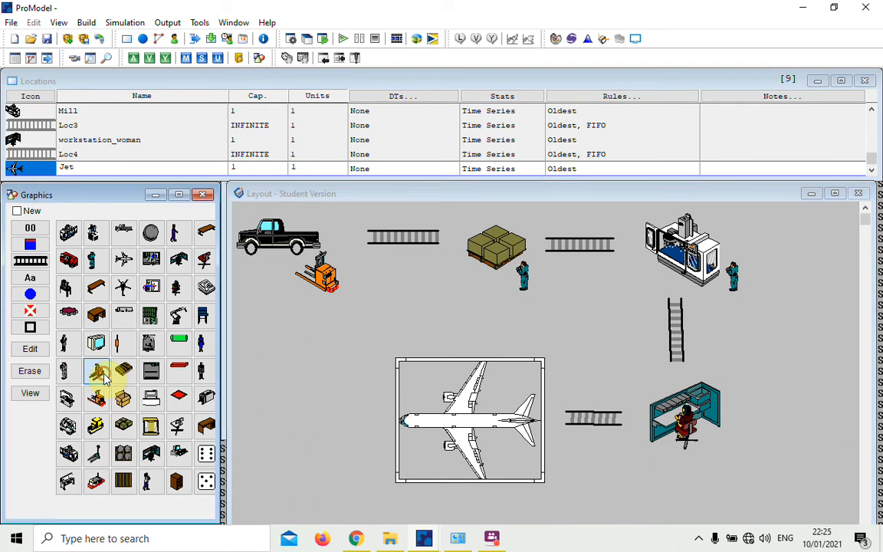
{"action": "left_click", "coordinate": [424, 375]}
{"action": "left_click_drag", "start_coordinate": [424, 374], "coordinate": [521, 462]}
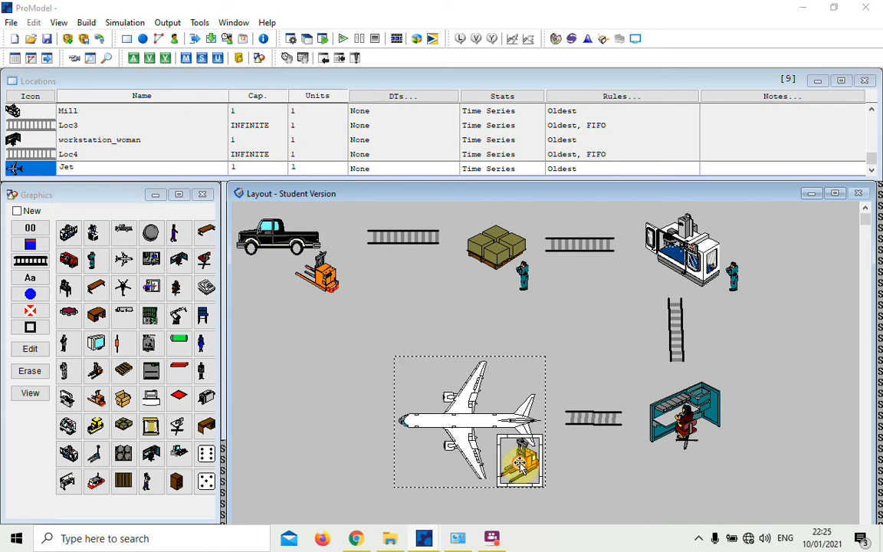
{"action": "double_click", "coordinate": [476, 420]}
{"action": "left_click", "coordinate": [242, 374]}
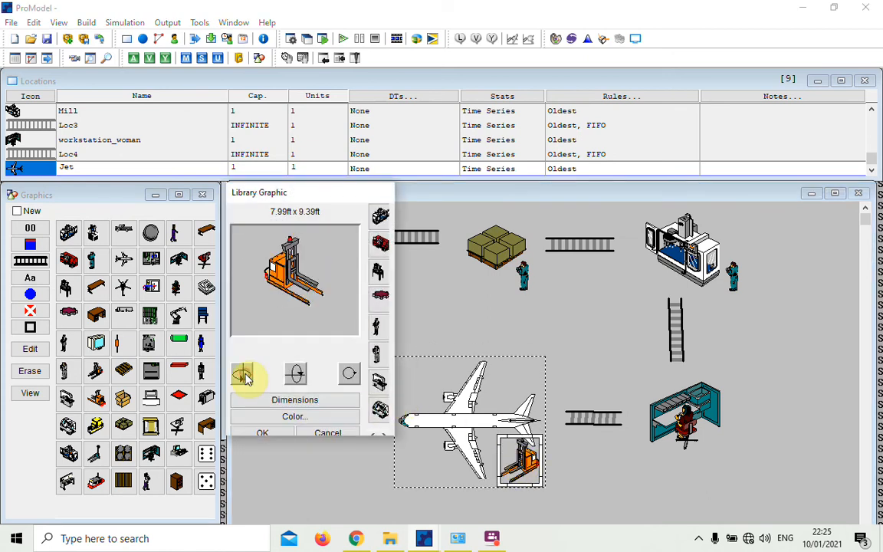
{"action": "left_click", "coordinate": [265, 432]}
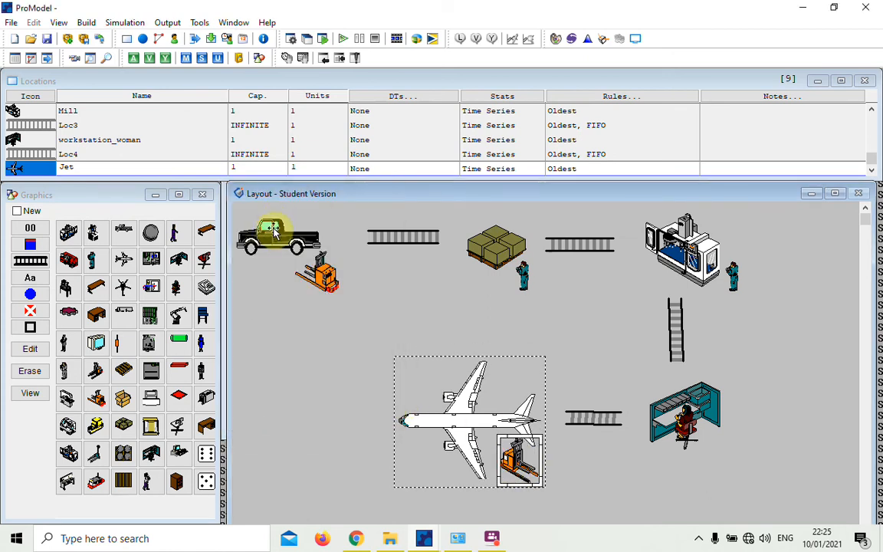
- Add a counter to each of the Pickup and old_box_pallet locations, placed below the truck and the pallet, keeping the default counter settings
{"action": "left_click", "coordinate": [246, 220]}
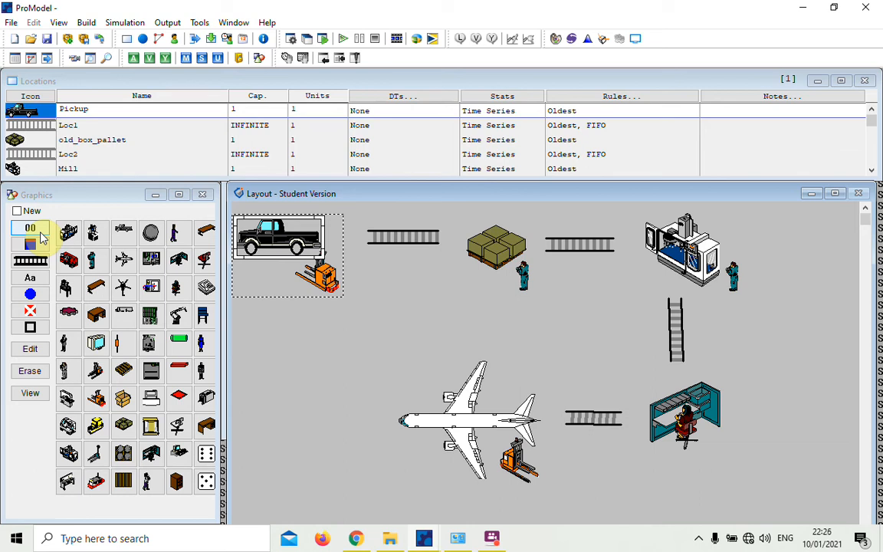
{"action": "left_click_drag", "start_coordinate": [42, 238], "coordinate": [270, 277]}
{"action": "left_click", "coordinate": [473, 260]}
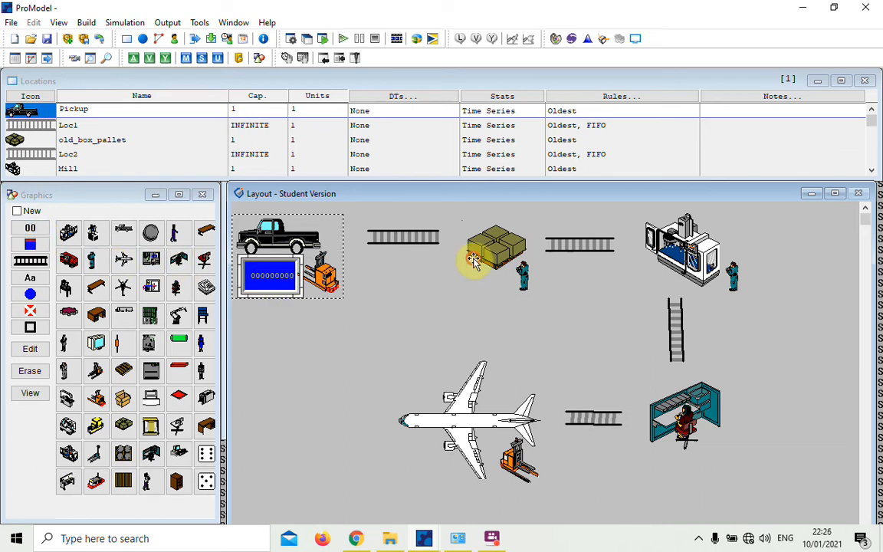
{"action": "left_click_drag", "start_coordinate": [23, 229], "coordinate": [481, 284]}
{"action": "double_click", "coordinate": [481, 284]}
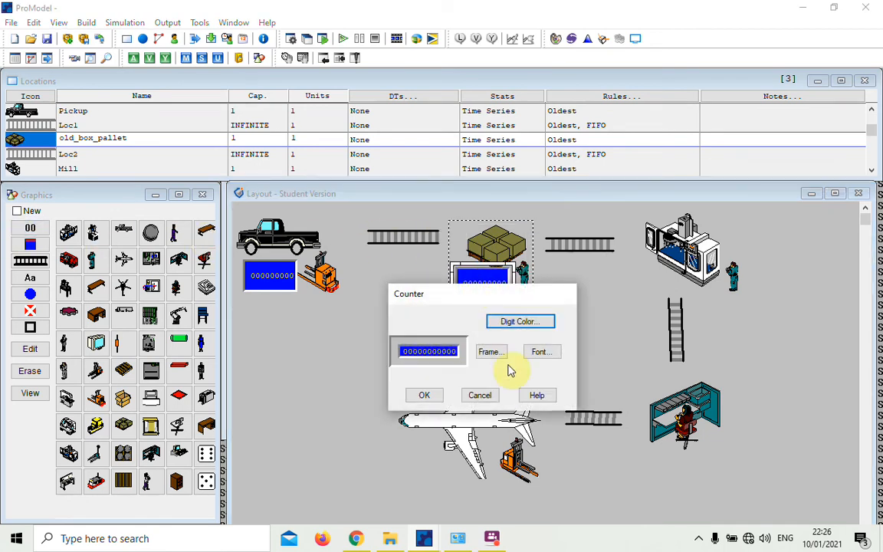
{"action": "left_click", "coordinate": [420, 395]}
{"action": "mouse_move", "coordinate": [467, 282]}
{"action": "left_mouse_down"}
{"action": "mouse_move", "coordinate": [444, 285]}
{"action": "mouse_move", "coordinate": [456, 287]}
{"action": "left_mouse_up"}
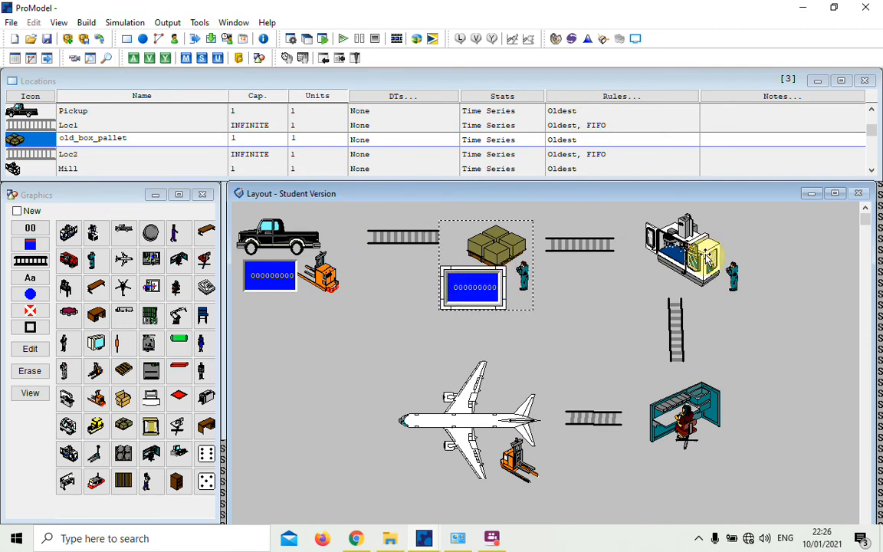
- Add a counter to the Mill location and position it to the right of the machine, above the worker
{"action": "left_click", "coordinate": [705, 257]}
{"action": "left_click", "coordinate": [30, 227]}
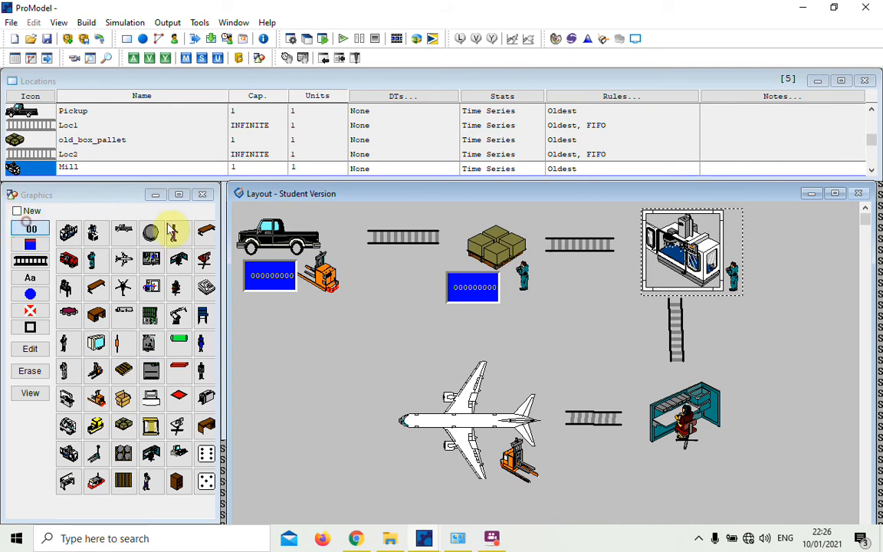
{"action": "left_click", "coordinate": [737, 245]}
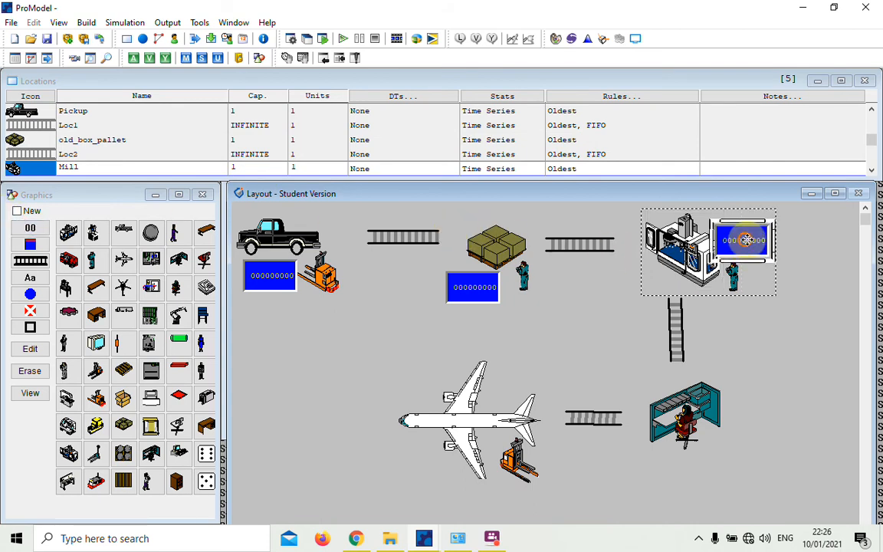
{"action": "left_click_drag", "start_coordinate": [759, 234], "coordinate": [770, 234]}
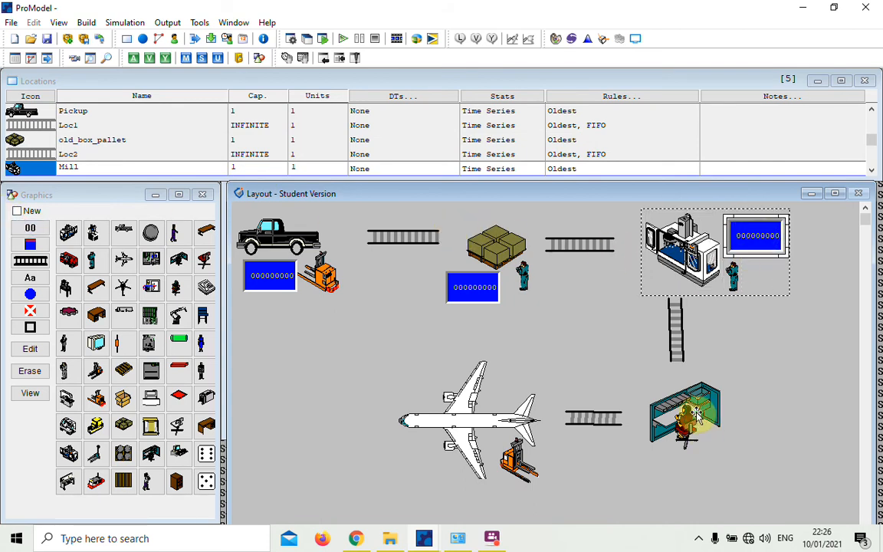
- Add a counter to the workstation_woman location, below and to the right of the workstation
{"action": "left_click", "coordinate": [659, 399]}
{"action": "left_click", "coordinate": [30, 228]}
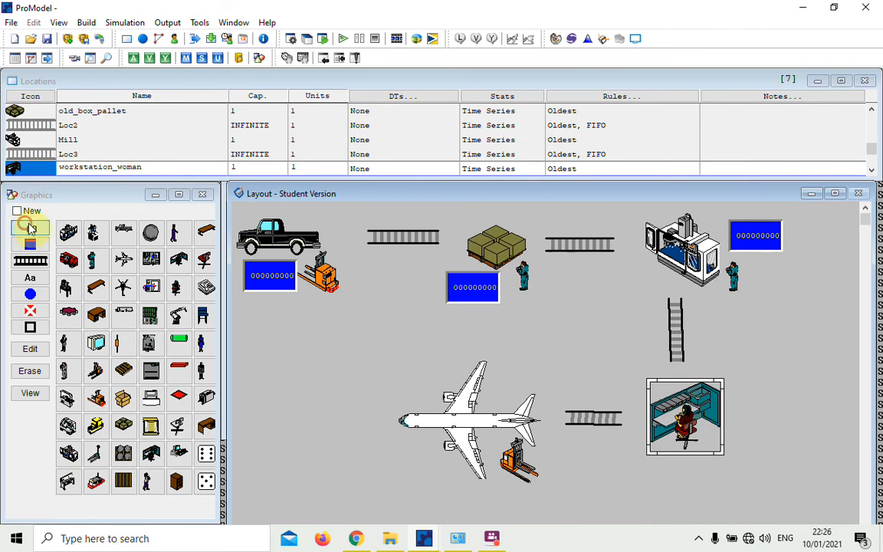
{"action": "left_click", "coordinate": [716, 445]}
{"action": "left_click_drag", "start_coordinate": [716, 443], "coordinate": [751, 449]}
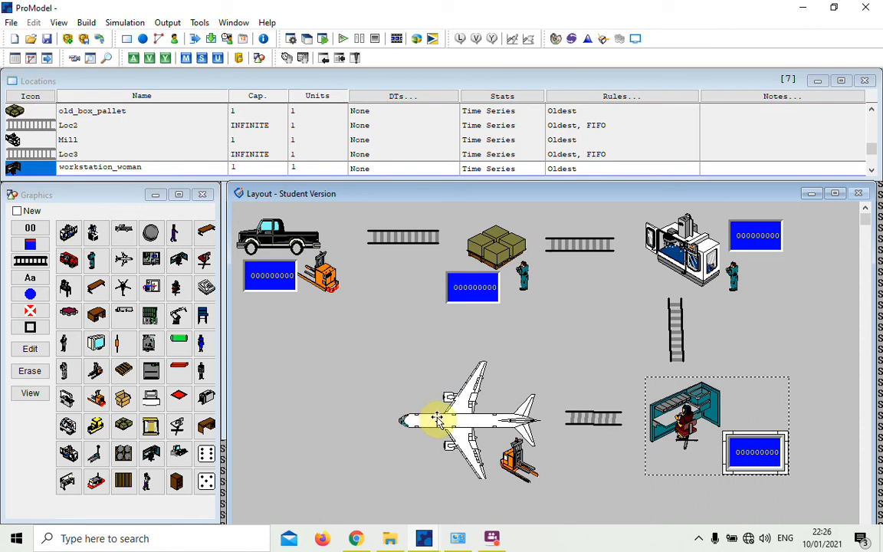
- Add a counter to the Jet location, above and to the left of the aircraft's nose
{"action": "left_click", "coordinate": [426, 416]}
{"action": "left_click", "coordinate": [30, 227]}
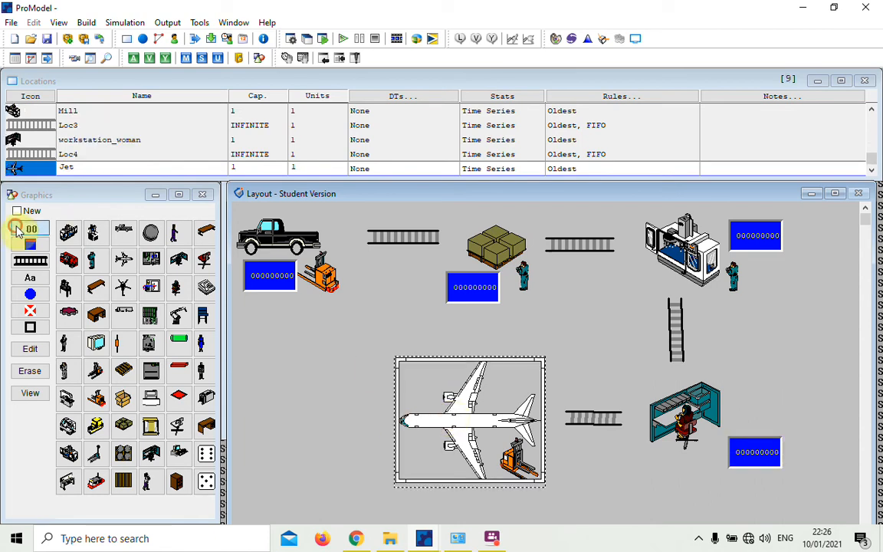
{"action": "left_click", "coordinate": [413, 375]}
{"action": "left_click_drag", "start_coordinate": [413, 375], "coordinate": [406, 372]}
- Rename the Pickup location as elektro_material_datang
{"action": "scroll", "coordinate": [115, 139], "scroll_direction": "up", "scroll_amount": 8}
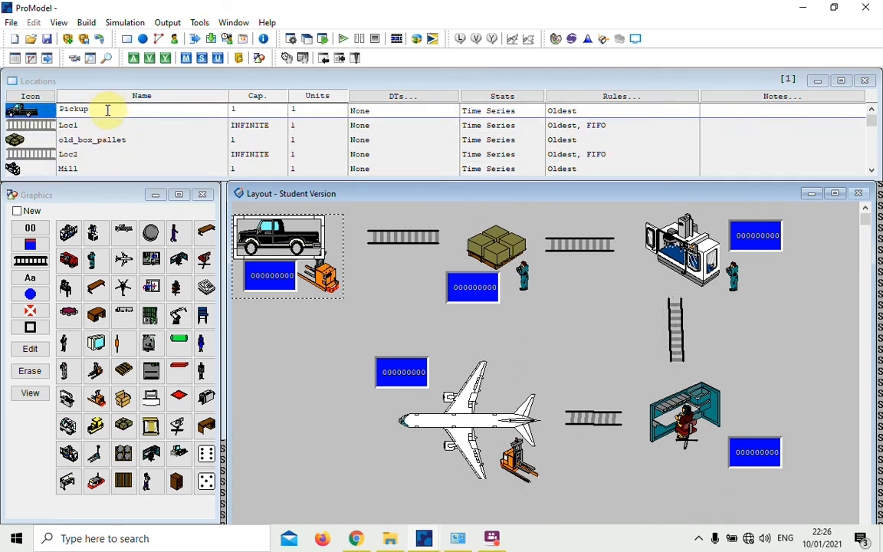
{"action": "left_click", "coordinate": [106, 110]}
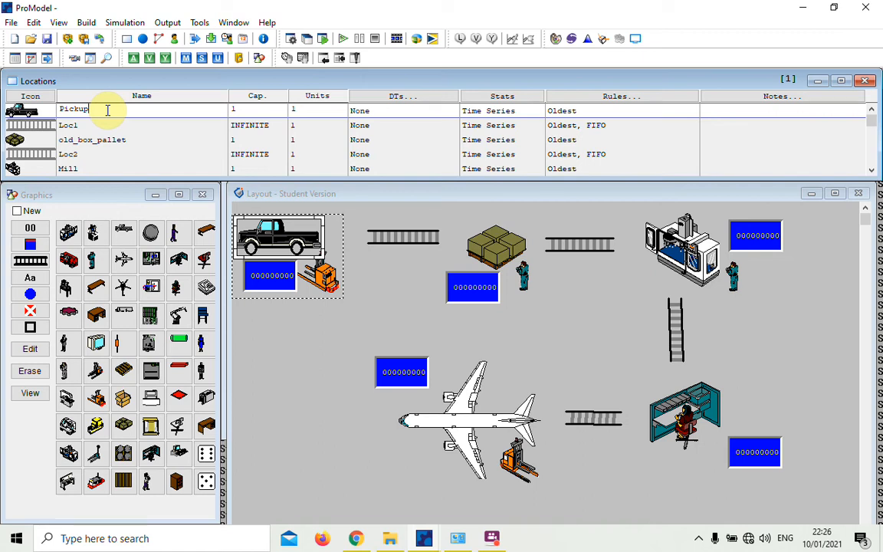
{"action": "key", "text": "BackSpace"}
{"action": "key", "text": "BackSpace"}
{"action": "key", "text": "BackSpace"}
{"action": "key", "text": "BackSpace"}
{"action": "key", "text": "BackSpace"}
{"action": "key", "text": "BackSpace"}
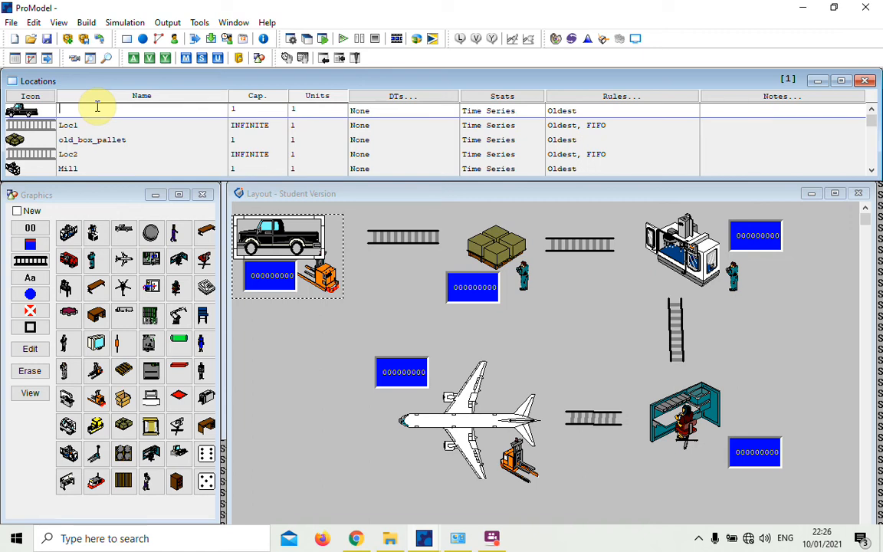
{"action": "type", "text": "elektro_material_datan"}
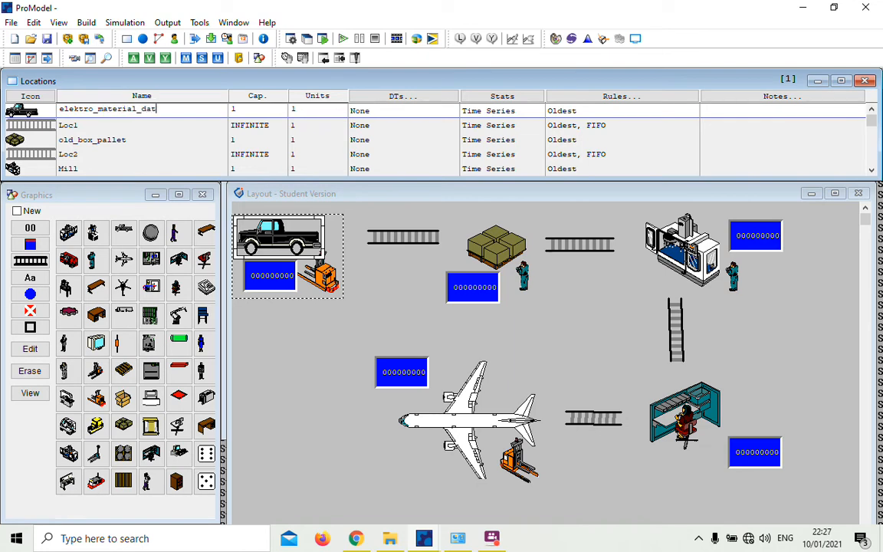
{"action": "key", "text": "Return"}
- Rename the Loc1 conveyor as conveyor_1_masuk_gudang
{"action": "key", "text": "BackSpace"}
{"action": "key", "text": "BackSpace"}
{"action": "key", "text": "BackSpace"}
{"action": "key", "text": "BackSpace"}
{"action": "type", "text": "conveyor_1_"}
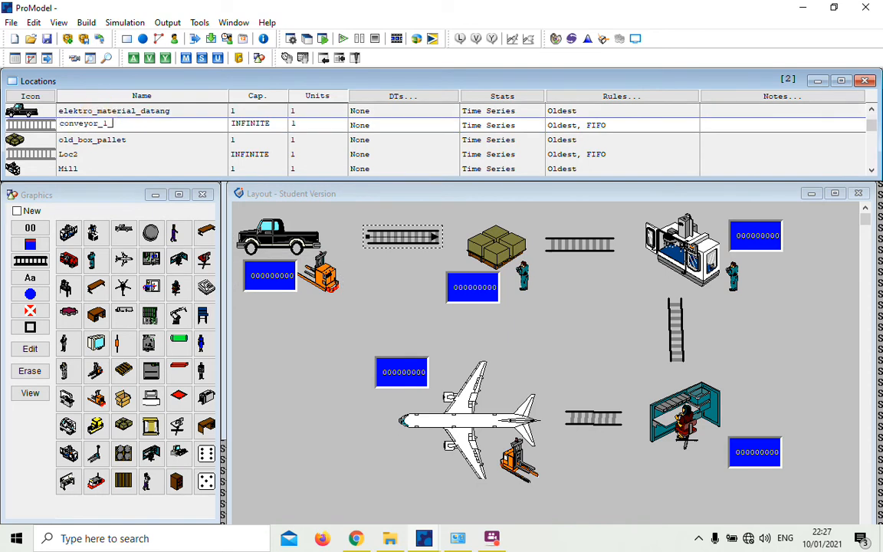
{"action": "type", "text": "masuk_gudang"}
{"action": "key", "text": "Return"}
- Rename the old_box_pallet location as unboxing_material
{"action": "key", "text": "BackSpace"}
{"action": "key", "text": "BackSpace"}
{"action": "key", "text": "BackSpace"}
{"action": "key", "text": "BackSpace"}
{"action": "key", "text": "BackSpace"}
{"action": "key", "text": "BackSpace"}
{"action": "key", "text": "BackSpace"}
{"action": "key", "text": "BackSpace"}
{"action": "key", "text": "BackSpace"}
{"action": "key", "text": "BackSpace"}
{"action": "key", "text": "BackSpace"}
{"action": "key", "text": "BackSpace"}
{"action": "key", "text": "BackSpace"}
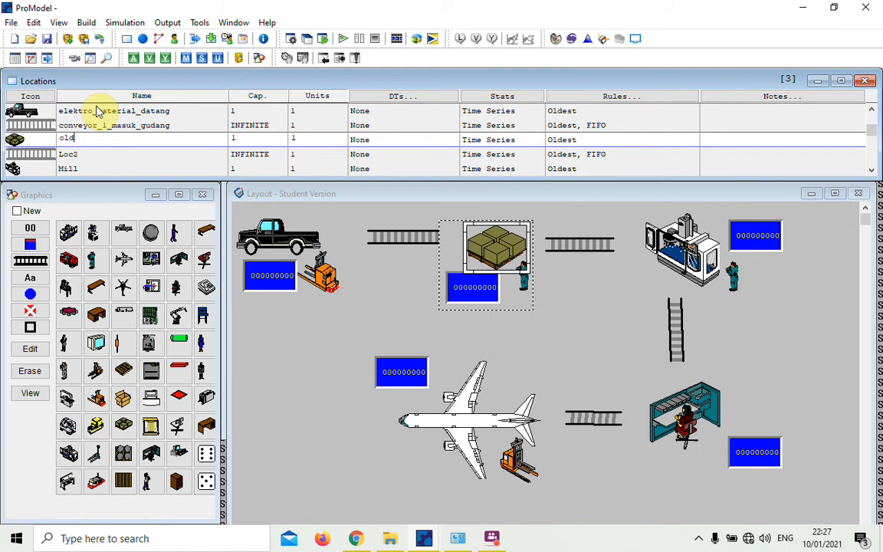
{"action": "key", "text": "BackSpace"}
{"action": "type", "text": "un"}
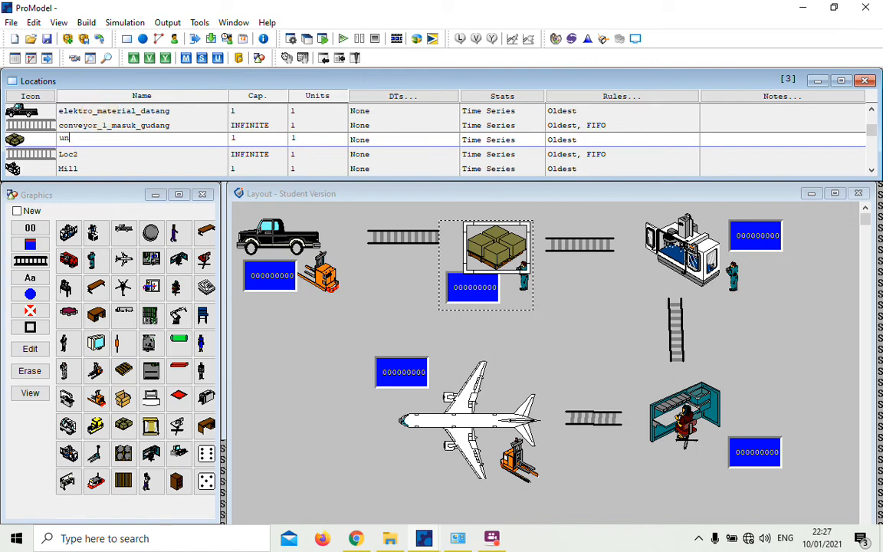
{"action": "type", "text": "boxing_material"}
{"action": "key", "text": "Return"}
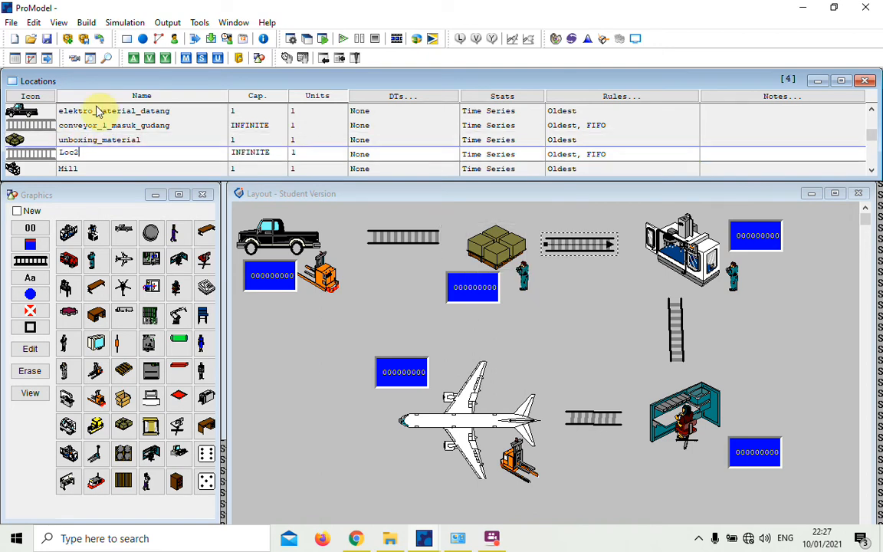
- Rename the Loc2 conveyor as conveyor_2_masuk_ke_mesin
{"action": "key", "text": "BackSpace"}
{"action": "key", "text": "BackSpace"}
{"action": "key", "text": "BackSpace"}
{"action": "key", "text": "BackSpace"}
{"action": "type", "text": "conveyor_"}
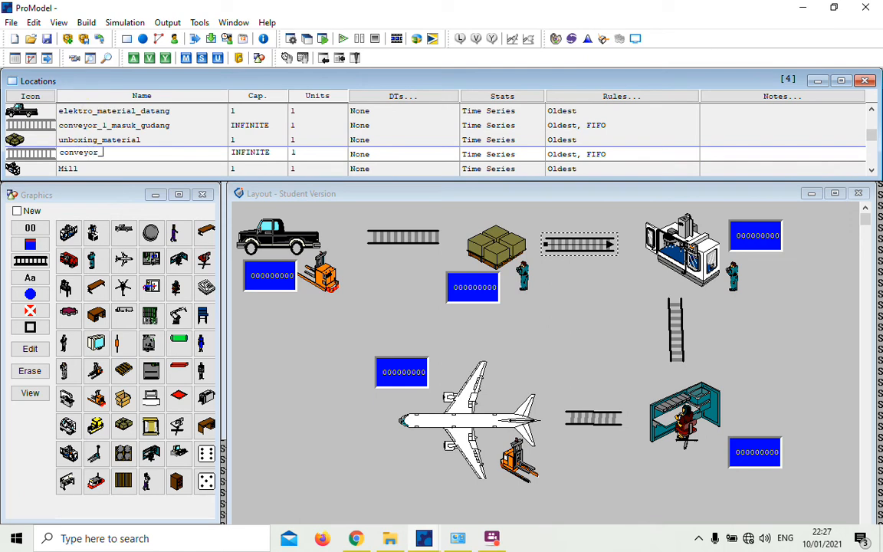
{"action": "type", "text": "2_masuk_ke_mesin"}
{"action": "key", "text": "Return"}
- Rename the Mill location as proses_perakitan
{"action": "key", "text": "BackSpace"}
{"action": "key", "text": "BackSpace"}
{"action": "key", "text": "BackSpace"}
{"action": "key", "text": "BackSpace"}
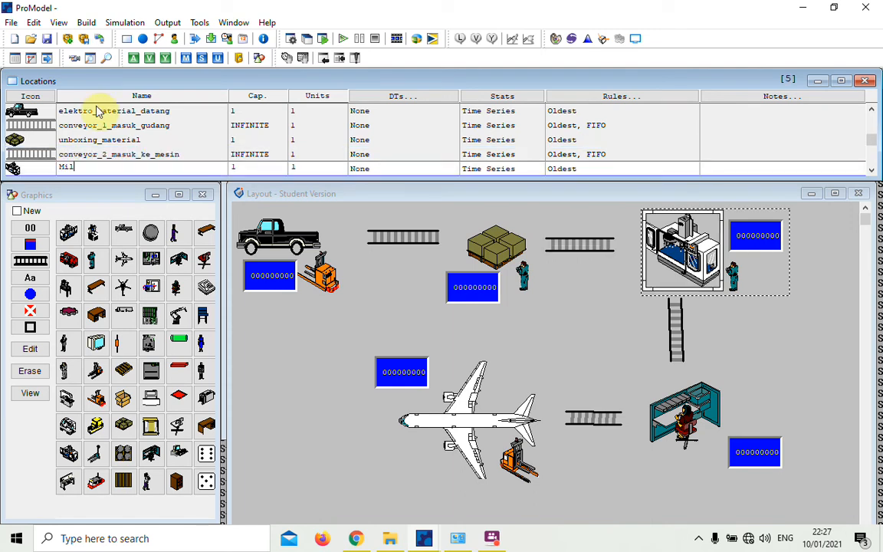
{"action": "type", "text": "proses_"}
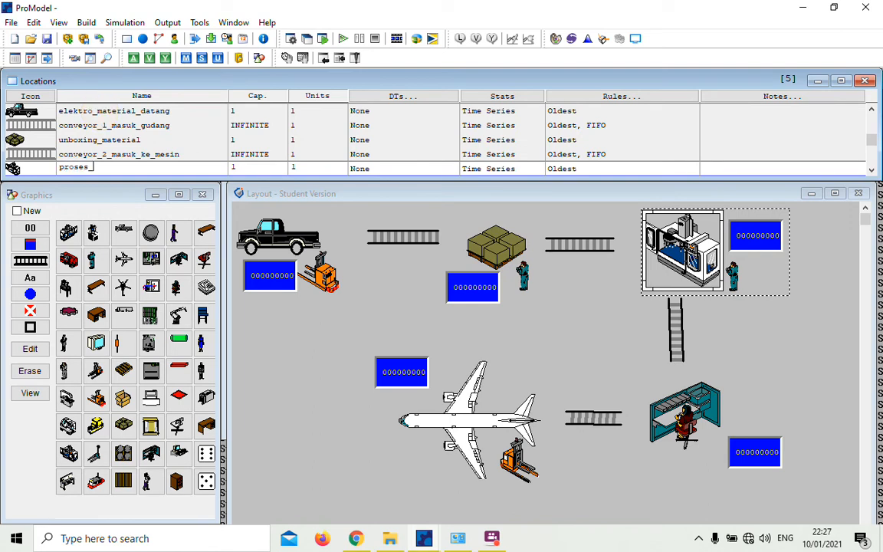
{"action": "type", "text": "perakitan"}
{"action": "key", "text": "Return"}
- Rename the vertical conveyor between the mill and the workstation as conveyor_3_masuk_ke_QC
{"action": "key", "text": "BackSpace"}
{"action": "key", "text": "BackSpace"}
{"action": "key", "text": "BackSpace"}
{"action": "key", "text": "BackSpace"}
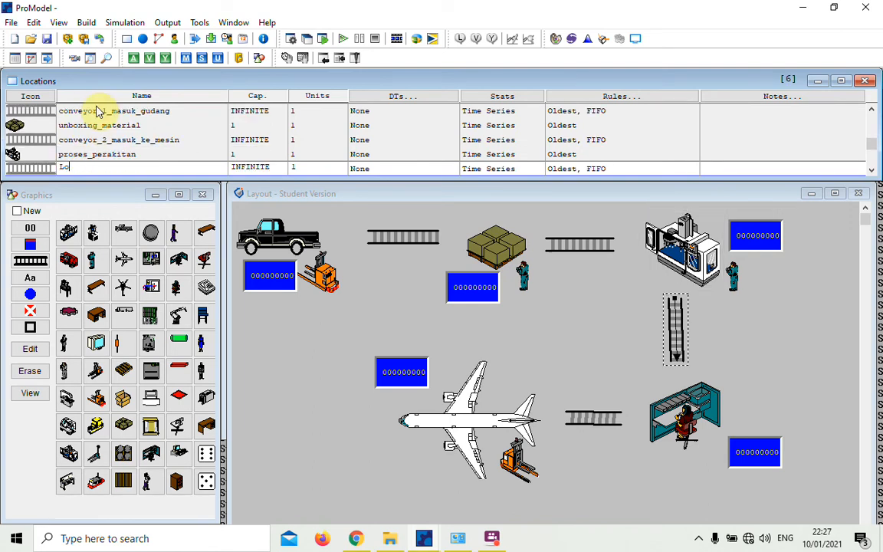
{"action": "type", "text": "conveyor_3_"}
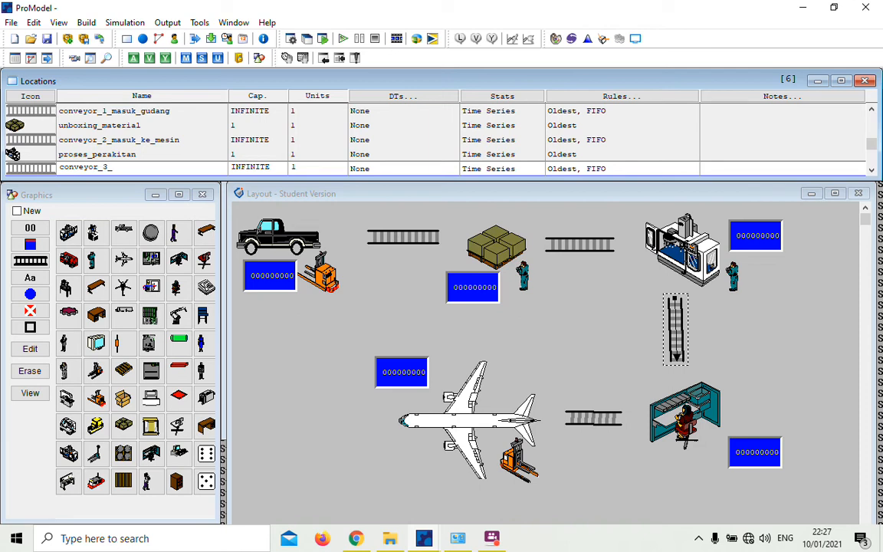
{"action": "type", "text": "masuk_ke_QC"}
- Rename the workstation_woman location as Proses_QC
{"action": "left_click", "coordinate": [684, 418]}
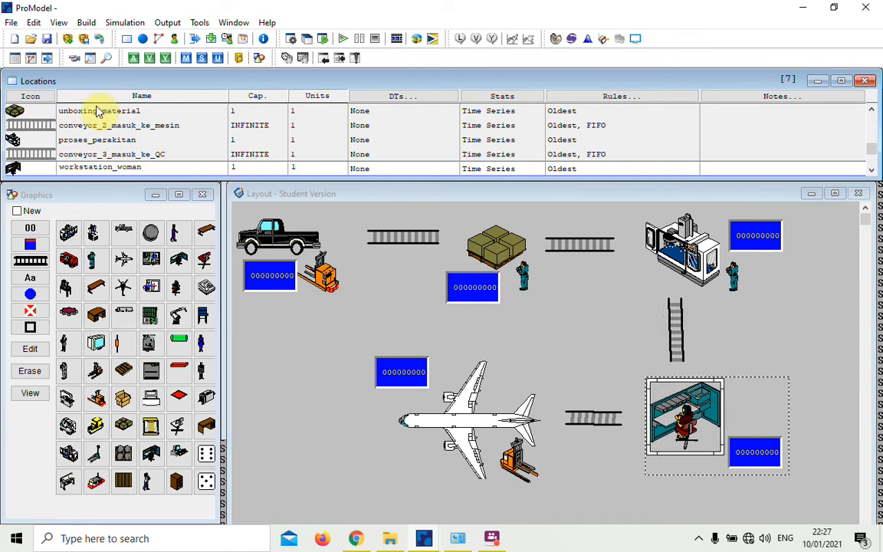
{"action": "key", "text": "BackSpace"}
{"action": "key", "text": "BackSpace"}
{"action": "key", "text": "BackSpace"}
{"action": "key", "text": "BackSpace"}
{"action": "key", "text": "BackSpace"}
{"action": "key", "text": "BackSpace"}
{"action": "key", "text": "BackSpace"}
{"action": "key", "text": "BackSpace"}
{"action": "key", "text": "BackSpace"}
{"action": "key", "text": "BackSpace"}
{"action": "key", "text": "BackSpace"}
{"action": "key", "text": "BackSpace"}
{"action": "key", "text": "BackSpace"}
{"action": "key", "text": "BackSpace"}
{"action": "type", "text": "proses_"}
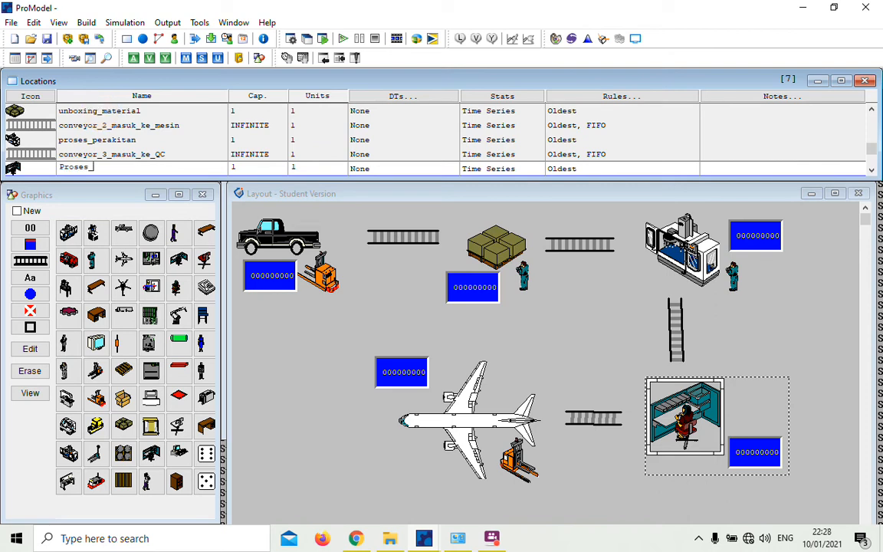
{"action": "type", "text": "QC"}
{"action": "key", "text": "Down"}
- Rename the conveyor between the workstation and the aircraft as conveyor_4_shipment
{"action": "key", "text": "BackSpace"}
{"action": "type", "text": "conveyor_4_"}
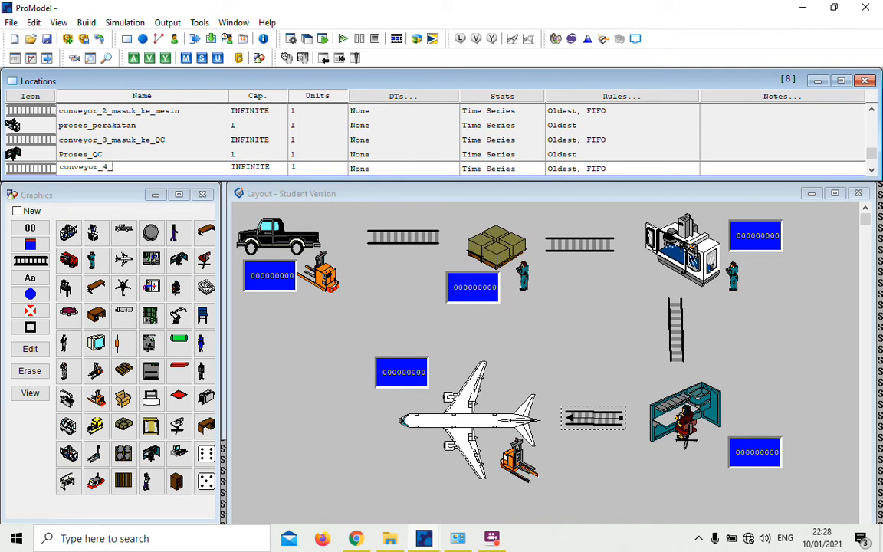
{"action": "type", "text": "shipmen"}
{"action": "key", "text": "Down"}
- Rename the Jet location as export
{"action": "key", "text": "BackSpace"}
{"action": "key", "text": "BackSpace"}
{"action": "key", "text": "BackSpace"}
{"action": "type", "text": "export"}
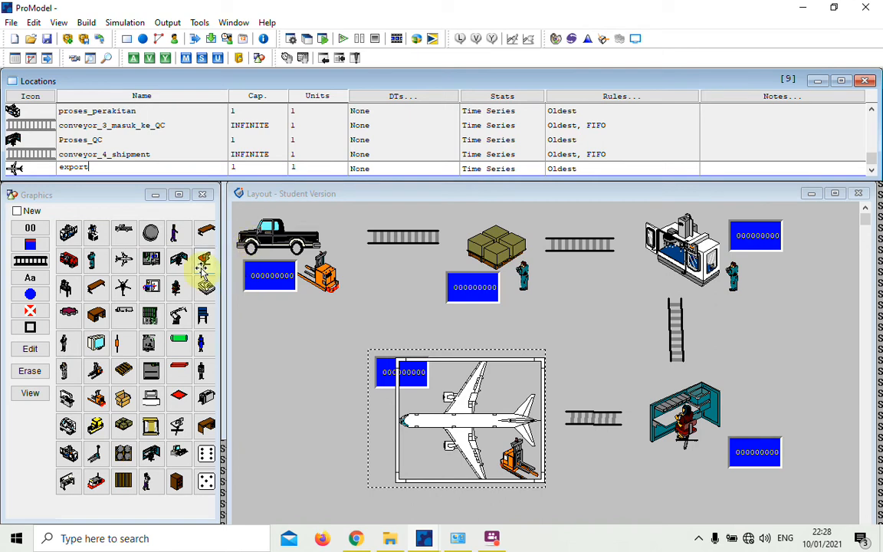
- Set the capacity of the elektro_material_datang location to 65
{"action": "scroll", "coordinate": [268, 144], "scroll_direction": "up", "scroll_amount": 5}
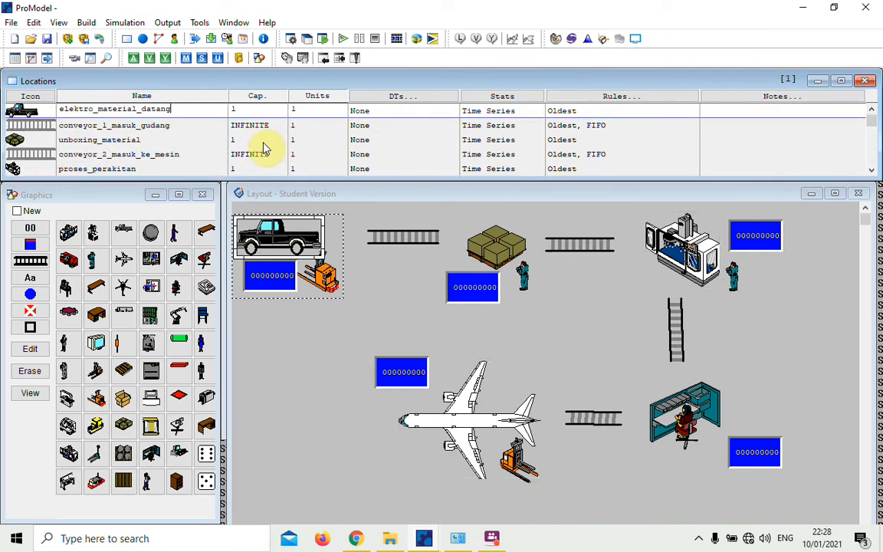
{"action": "left_click", "coordinate": [263, 109]}
{"action": "key", "text": "BackSpace"}
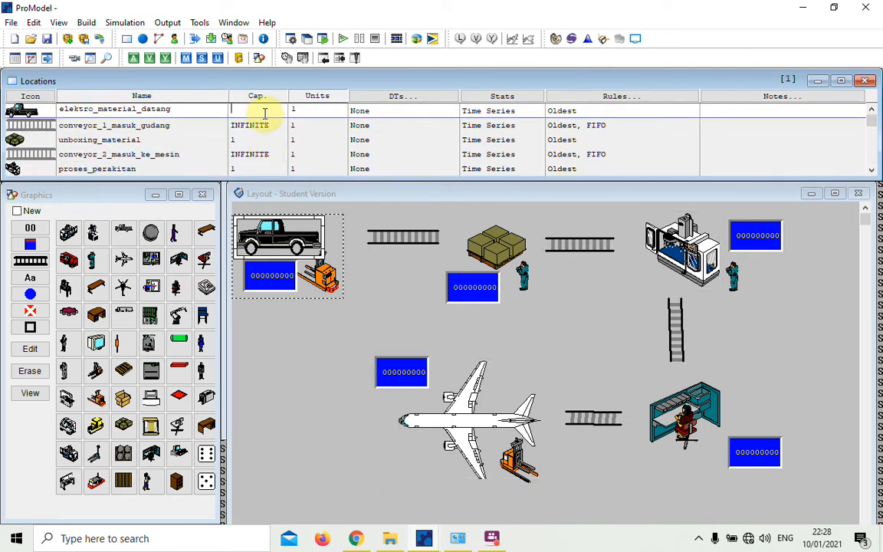
{"action": "type", "text": "65"}
{"action": "key", "text": "Return"}
- Set the capacity of conveyor_1_masuk_gudang to 1
{"action": "key", "text": "BackSpace"}
{"action": "key", "text": "BackSpace"}
{"action": "key", "text": "BackSpace"}
{"action": "key", "text": "BackSpace"}
{"action": "key", "text": "BackSpace"}
{"action": "key", "text": "BackSpace"}
{"action": "key", "text": "BackSpace"}
{"action": "key", "text": "BackSpace"}
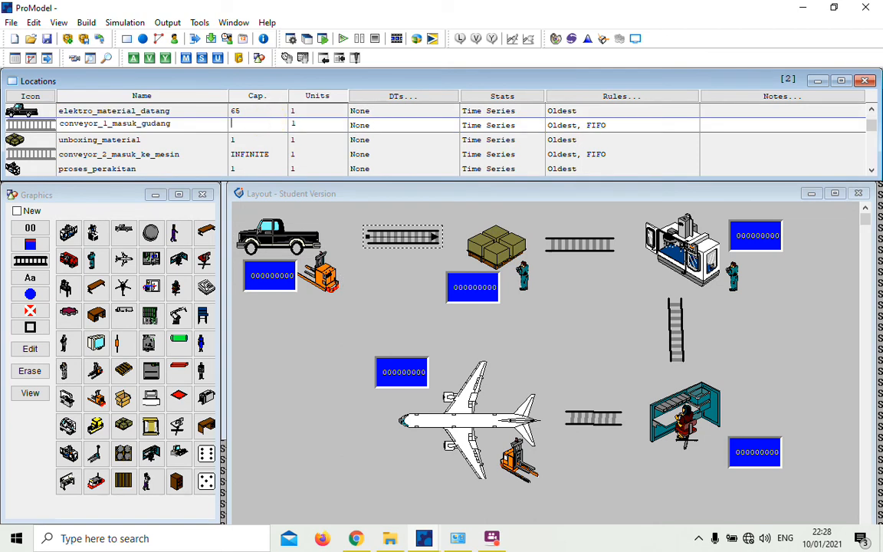
{"action": "type", "text": "1"}
{"action": "key", "text": "Return"}
- Set the capacity of the unboxing_material location to 60
{"action": "key", "text": "BackSpace"}
{"action": "type", "text": "6"}
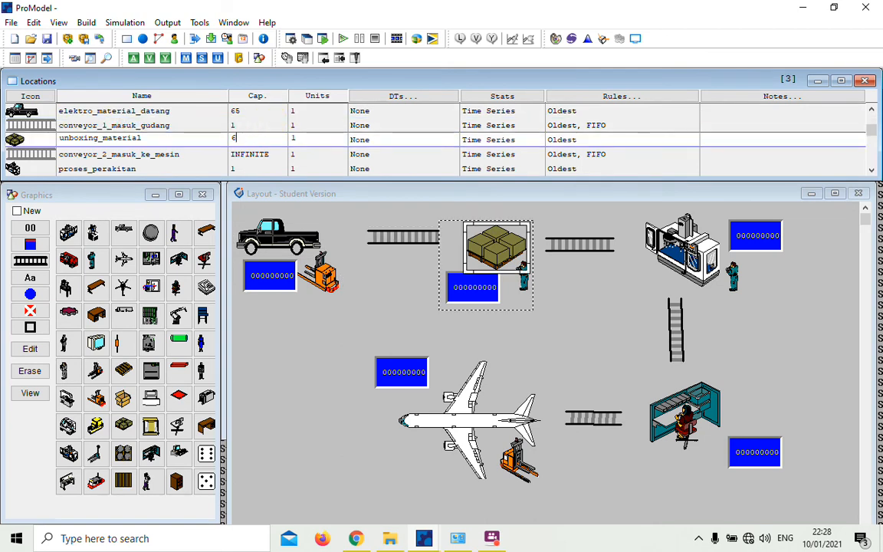
{"action": "type", "text": "0"}
{"action": "key", "text": "Return"}
- Set the capacity of conveyor_2_masuk_ke_mesin to 1
{"action": "key", "text": "BackSpace"}
{"action": "key", "text": "BackSpace"}
{"action": "key", "text": "BackSpace"}
{"action": "key", "text": "BackSpace"}
{"action": "key", "text": "BackSpace"}
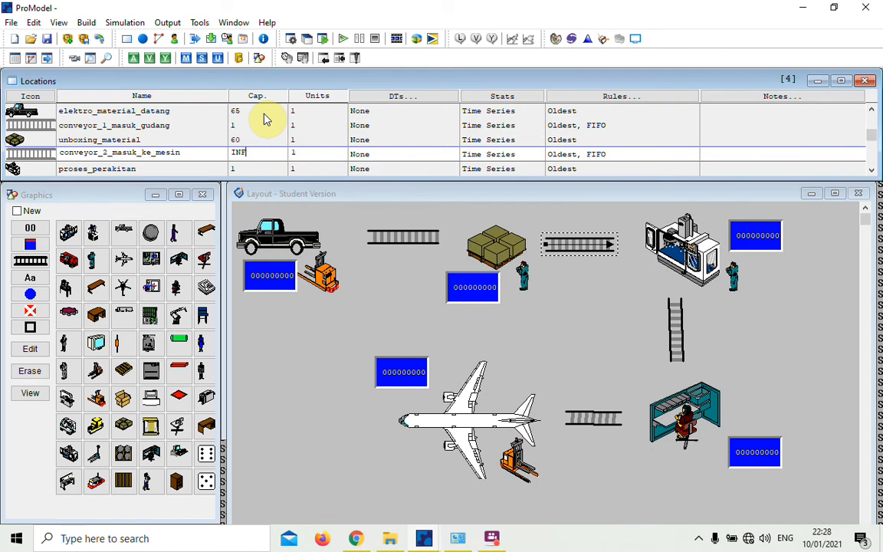
{"action": "key", "text": "BackSpace"}
{"action": "type", "text": "1"}
{"action": "key", "text": "Return"}
- Set the capacity of the proses_perakitan location to 65
{"action": "key", "text": "BackSpace"}
{"action": "type", "text": "6"}
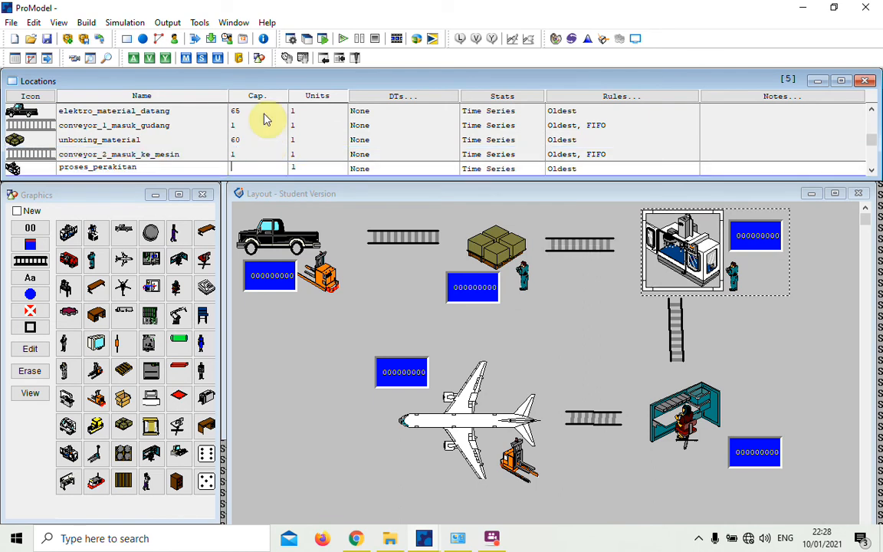
{"action": "type", "text": "5"}
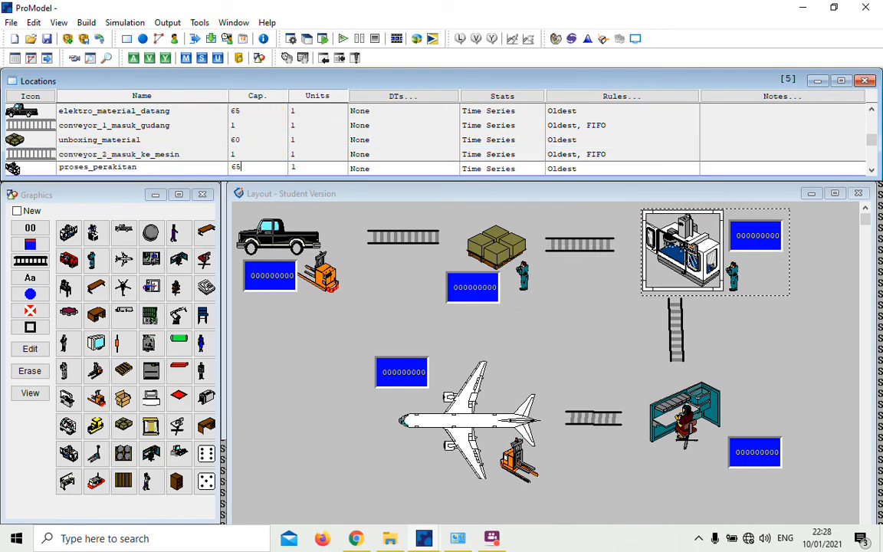
{"action": "key", "text": "Return"}
- Set the capacity of conveyor_3_masuk_ke_QC to 1 and that of Proses_QC to 60
{"action": "key", "text": "BackSpace"}
{"action": "key", "text": "BackSpace"}
{"action": "key", "text": "BackSpace"}
{"action": "key", "text": "BackSpace"}
{"action": "key", "text": "BackSpace"}
{"action": "key", "text": "BackSpace"}
{"action": "key", "text": "BackSpace"}
{"action": "key", "text": "BackSpace"}
{"action": "type", "text": "1"}
{"action": "key", "text": "Return"}
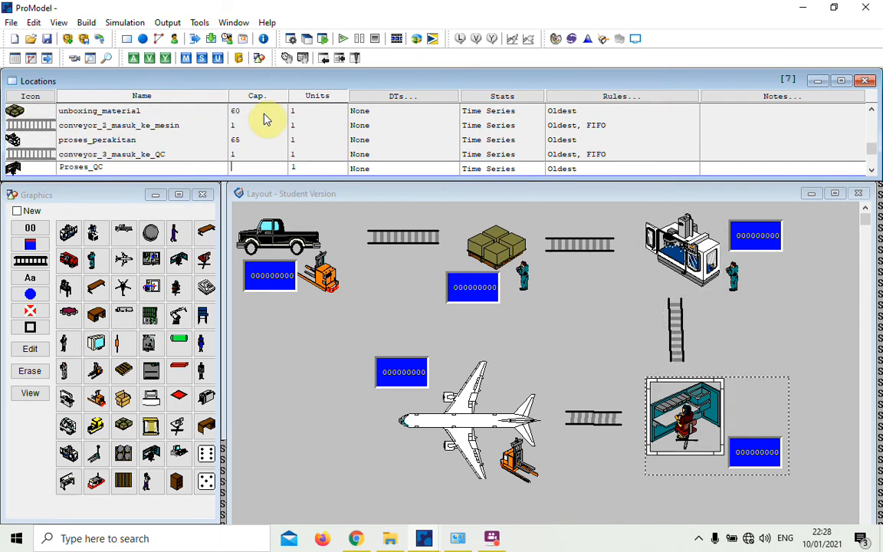
{"action": "type", "text": "60"}
{"action": "key", "text": "Down"}
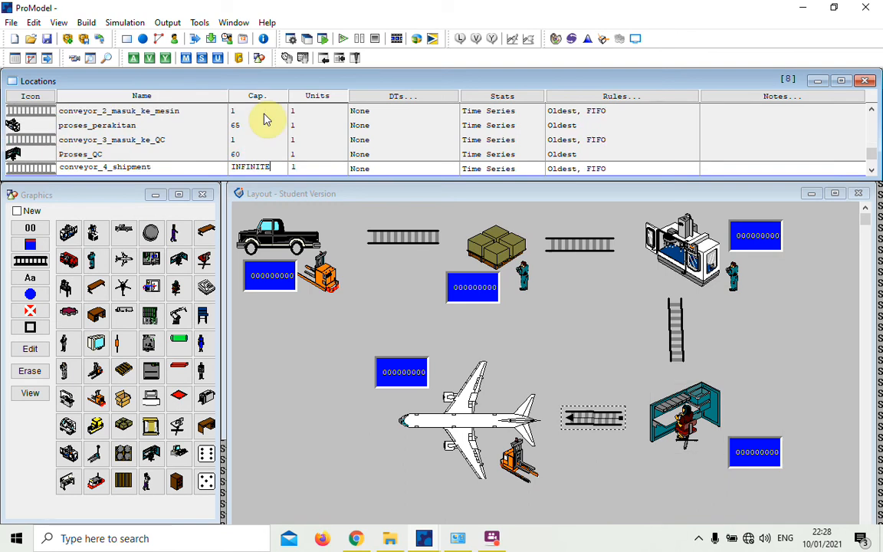
- Set the capacity of conveyor_4_shipment to 1 and that of export to 65
{"action": "key", "text": "BackSpace"}
{"action": "key", "text": "BackSpace"}
{"action": "key", "text": "BackSpace"}
{"action": "key", "text": "BackSpace"}
{"action": "key", "text": "BackSpace"}
{"action": "key", "text": "BackSpace"}
{"action": "key", "text": "BackSpace"}
{"action": "key", "text": "BackSpace"}
{"action": "type", "text": "1"}
{"action": "key", "text": "Down"}
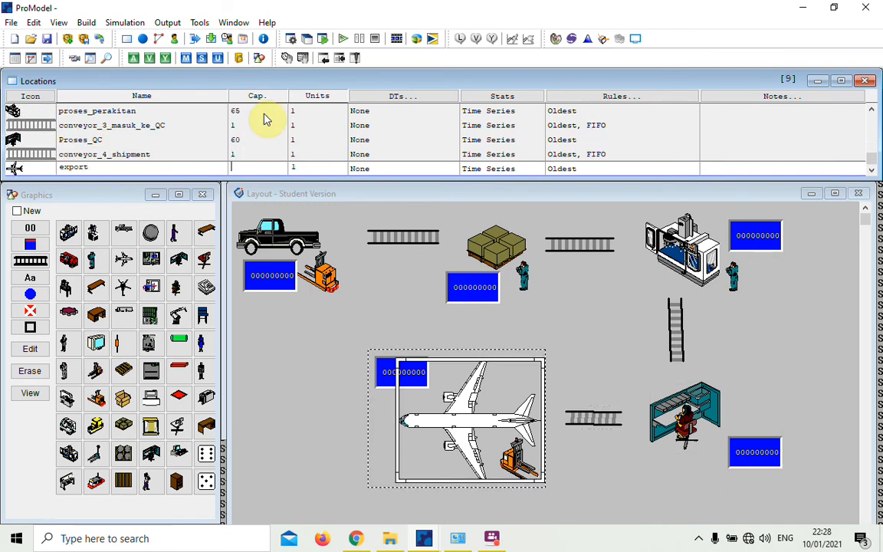
{"action": "type", "text": "65"}
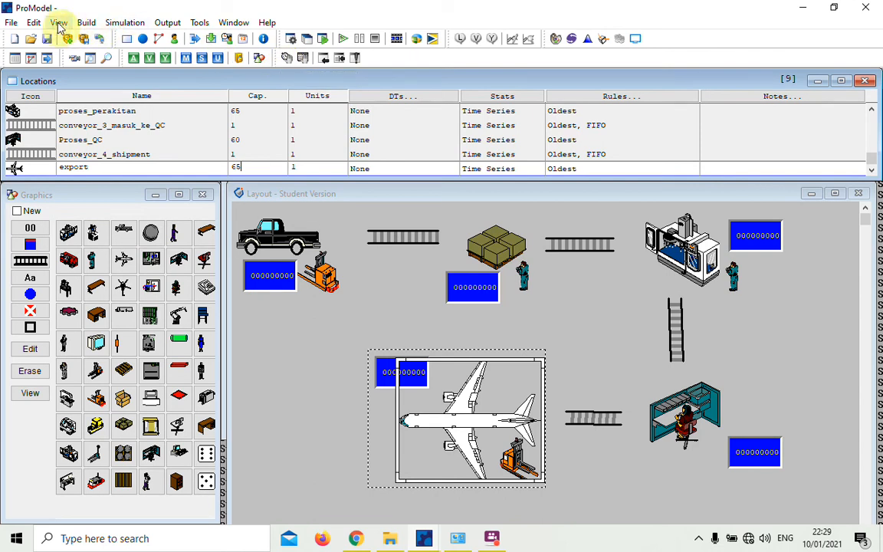
- Define two entities for the model, desktop and Computer, using their matching library graphics
{"action": "left_click", "coordinate": [86, 23]}
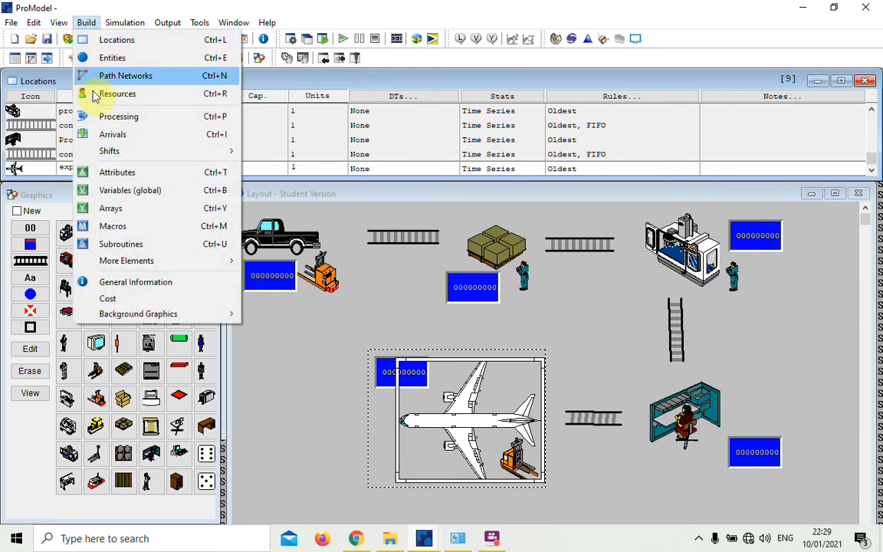
{"action": "left_click", "coordinate": [113, 58]}
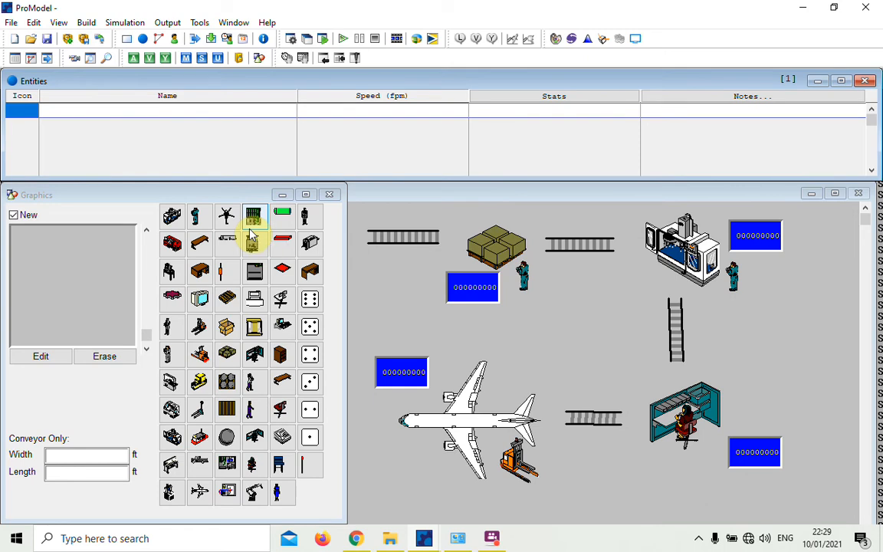
{"action": "left_click", "coordinate": [252, 236]}
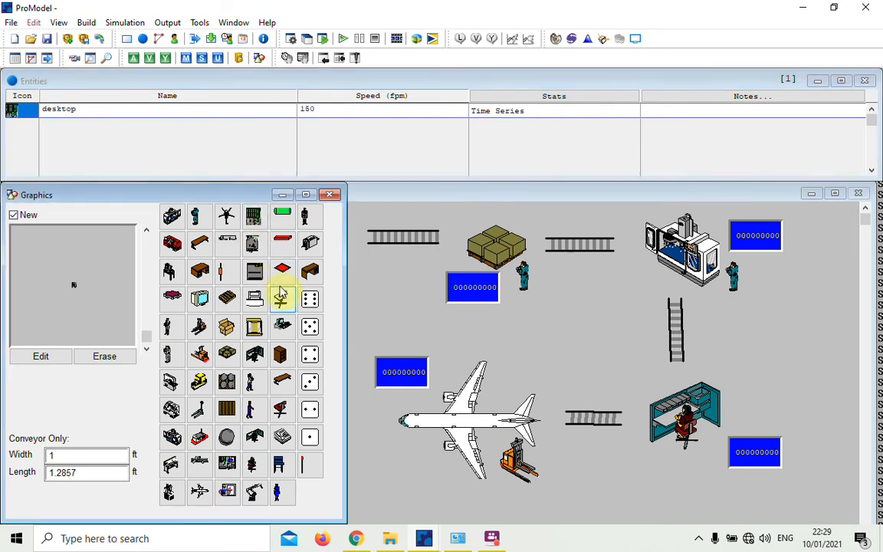
{"action": "left_click", "coordinate": [251, 298]}
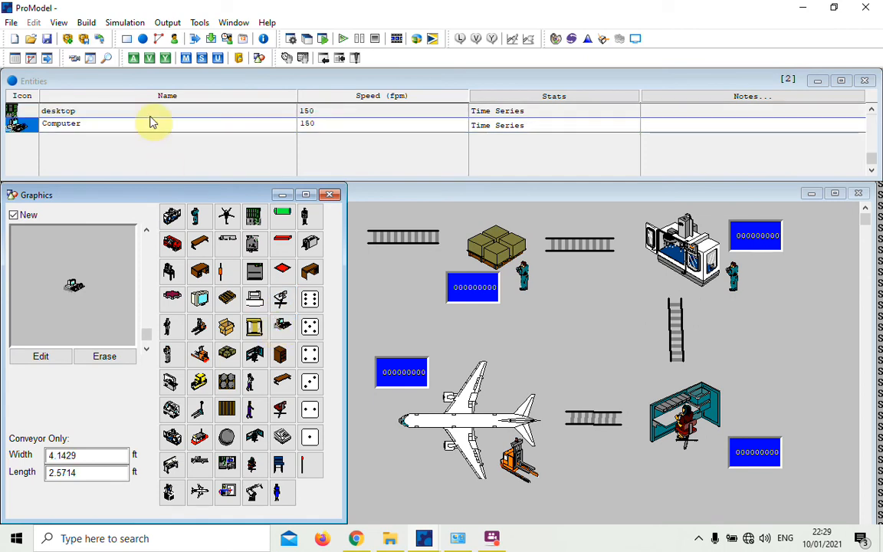
- Define an arrival of the desktop entity at the elektro_material_datang location
{"action": "left_click", "coordinate": [90, 23]}
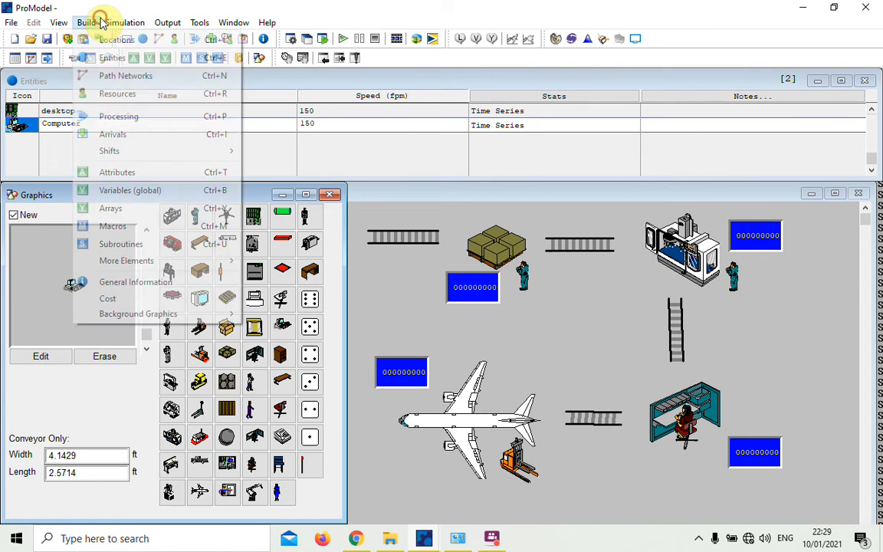
{"action": "mouse_move", "coordinate": [111, 160]}
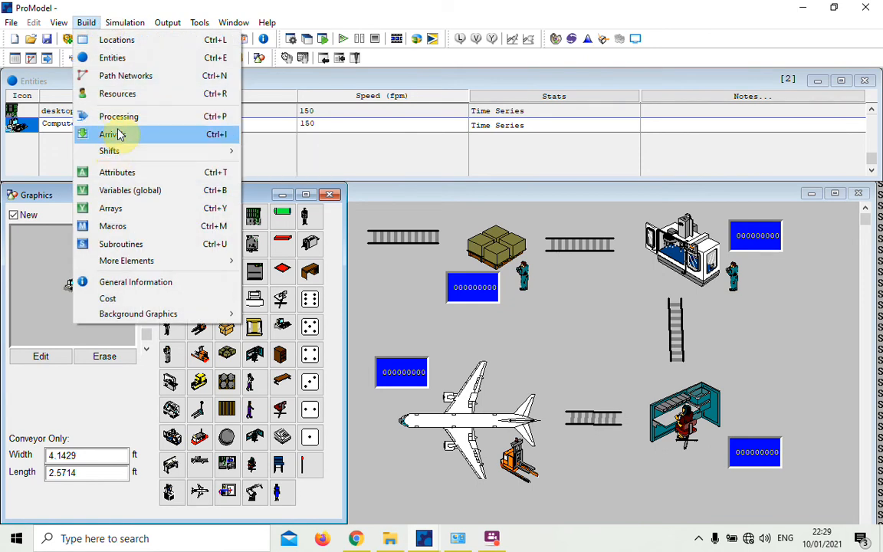
{"action": "left_click", "coordinate": [114, 134]}
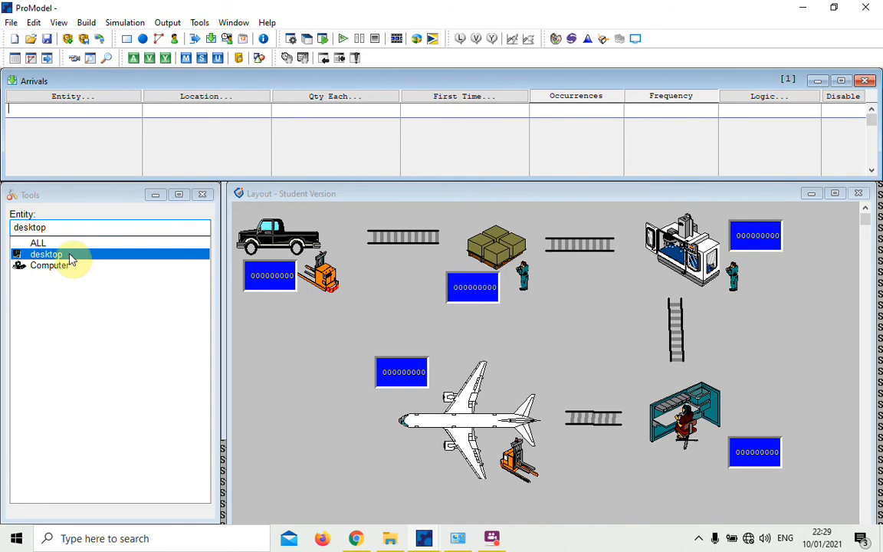
{"action": "left_click", "coordinate": [303, 236]}
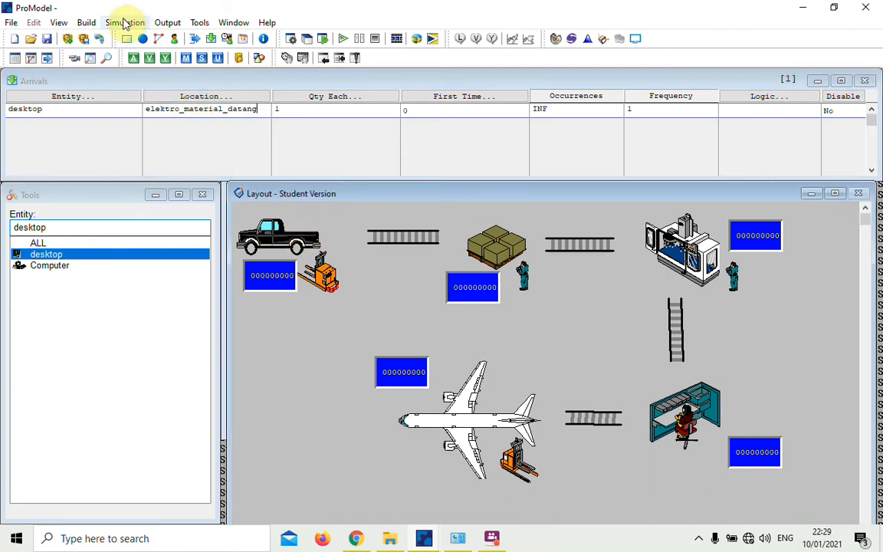
- Create a process for the desktop entity at elektro_material_datang and route it to conveyor_1_masuk_gudang
{"action": "left_click", "coordinate": [82, 23]}
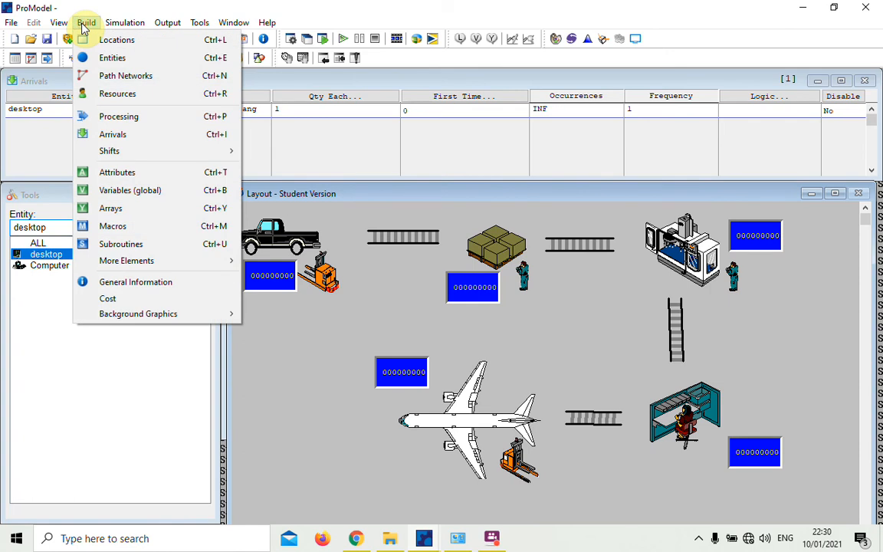
{"action": "left_click", "coordinate": [115, 116]}
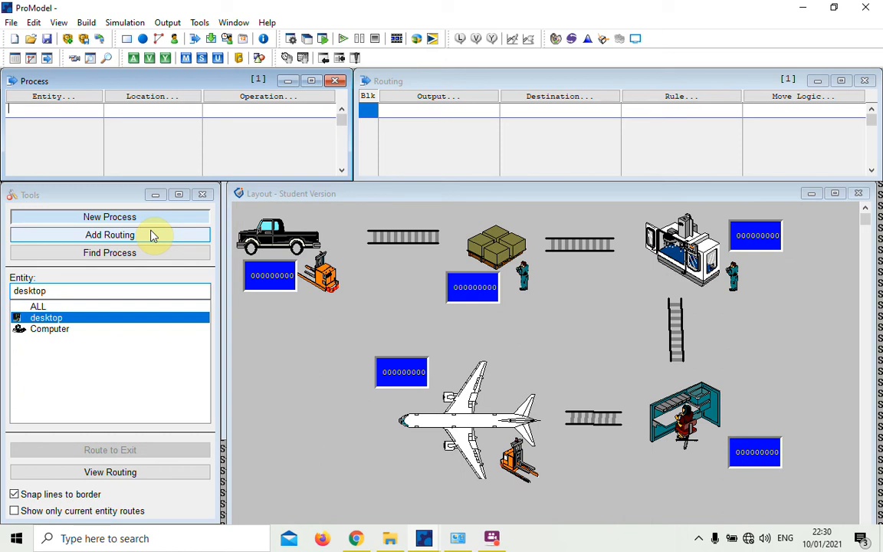
{"action": "left_click", "coordinate": [294, 241]}
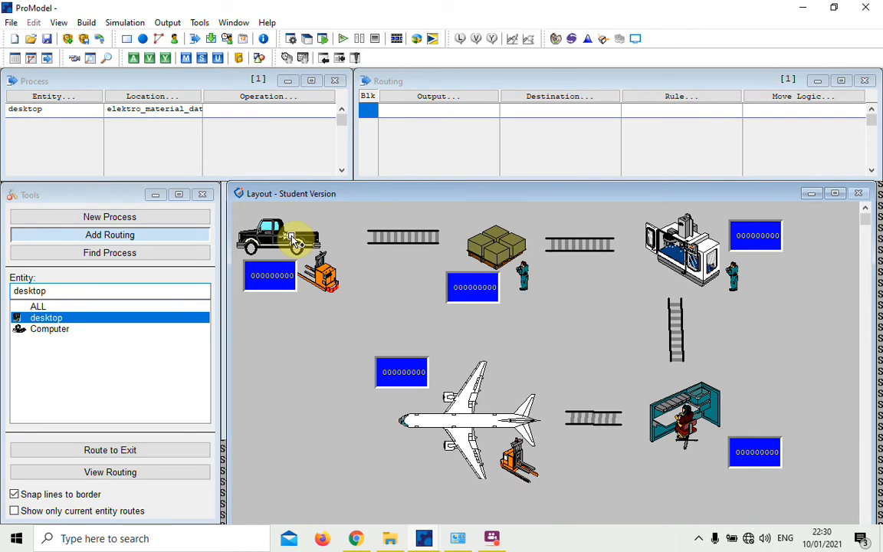
{"action": "left_click", "coordinate": [405, 241]}
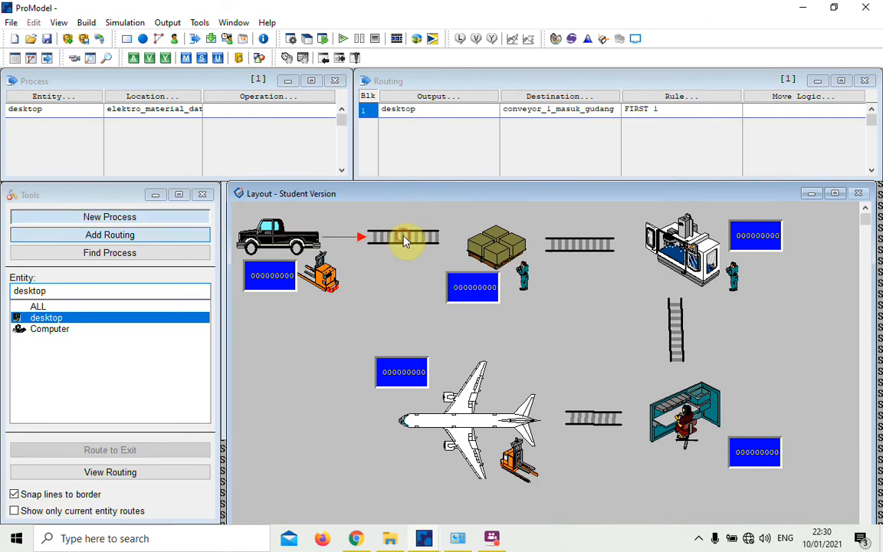
- Route the desktop entity from conveyor_1_masuk_gudang to unboxing_material and from there to conveyor_2_masuk_ke_mesin, creating a process at each
{"action": "left_click", "coordinate": [417, 240]}
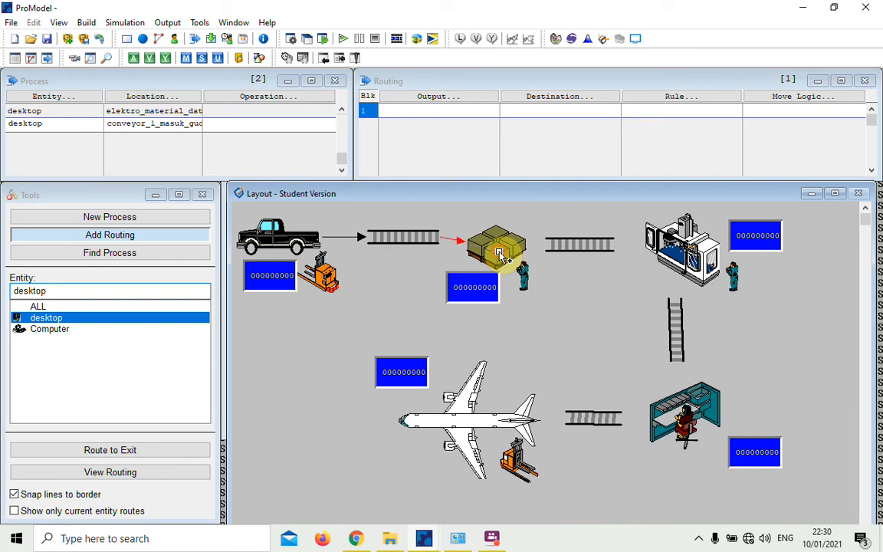
{"action": "left_click", "coordinate": [499, 254]}
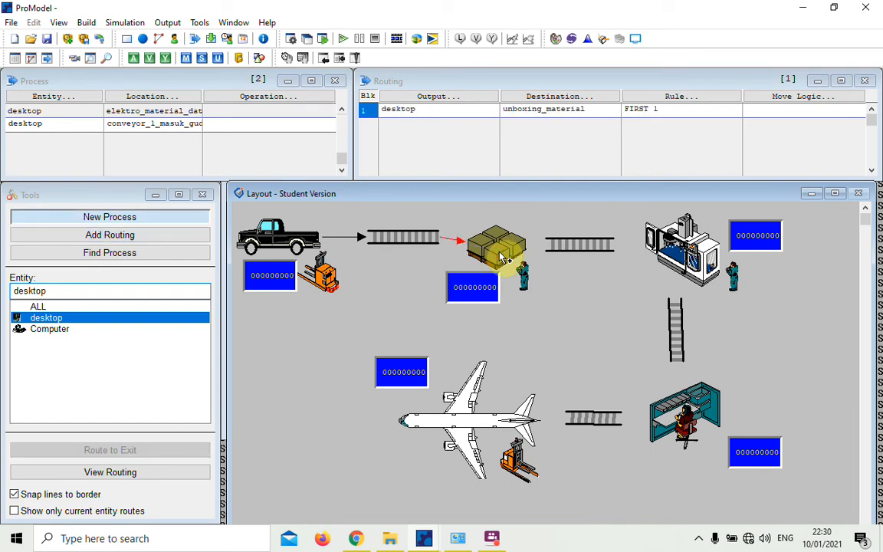
{"action": "left_click", "coordinate": [500, 254]}
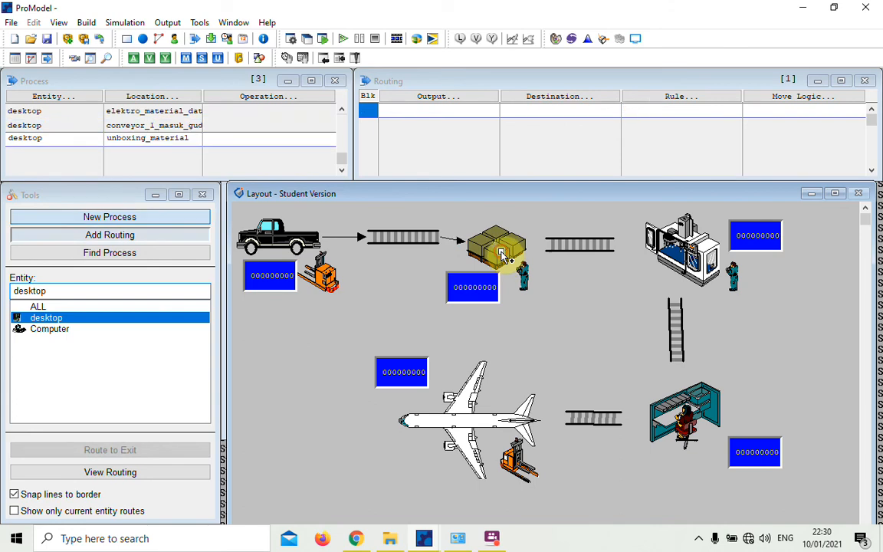
{"action": "left_click", "coordinate": [569, 254]}
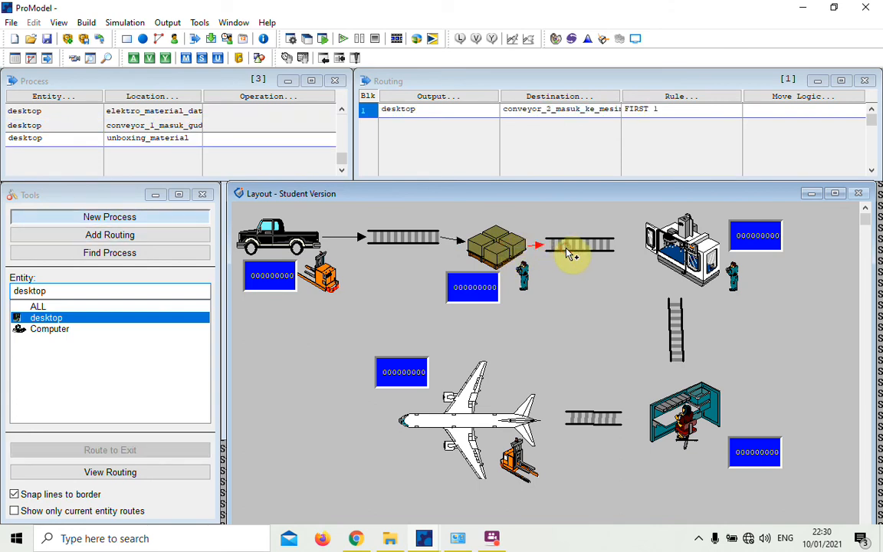
- Route the desktop entity from conveyor_2_masuk_ke_mesin to proses_perakitan and from there to conveyor_3_masuk_ke_QC
{"action": "left_click", "coordinate": [611, 246]}
{"action": "left_click", "coordinate": [678, 266]}
{"action": "left_click", "coordinate": [678, 265]}
{"action": "left_click", "coordinate": [676, 314]}
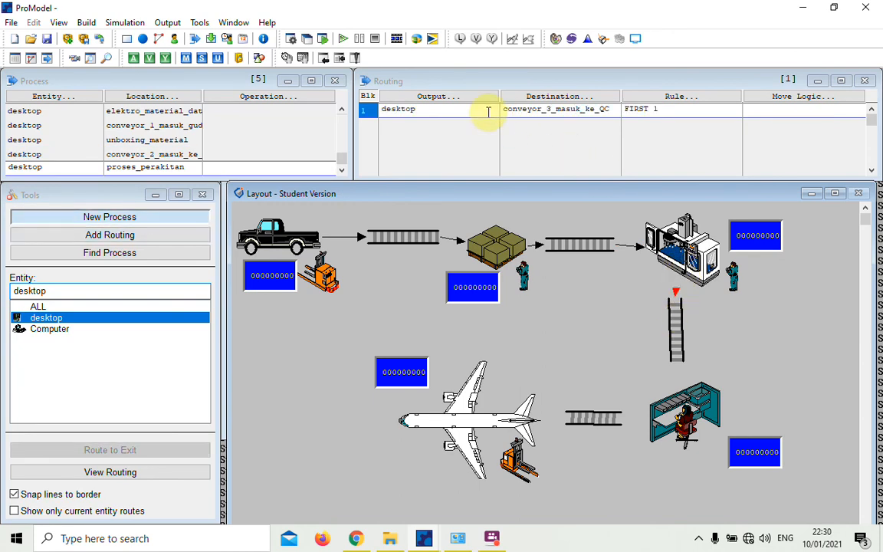
- Change the output entity of the routing from proses_perakitan to Computer
{"action": "left_click", "coordinate": [439, 97]}
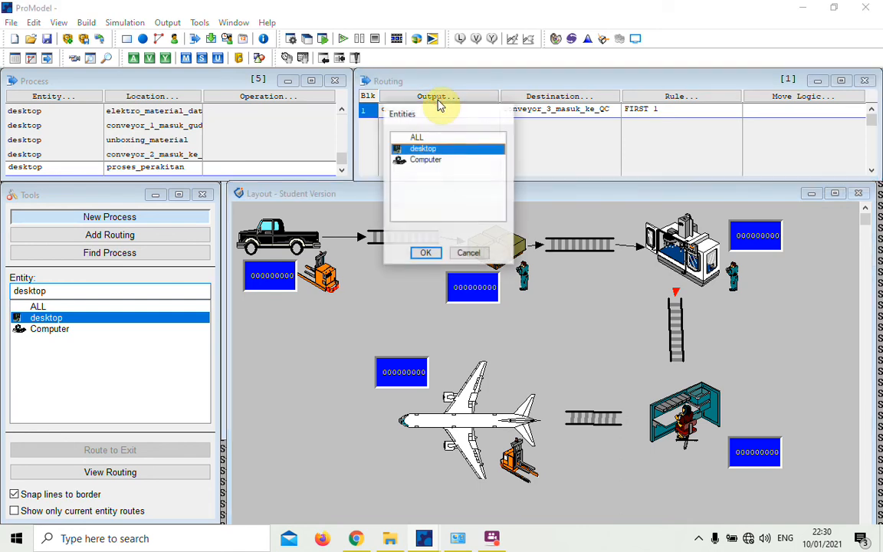
{"action": "left_click", "coordinate": [435, 161]}
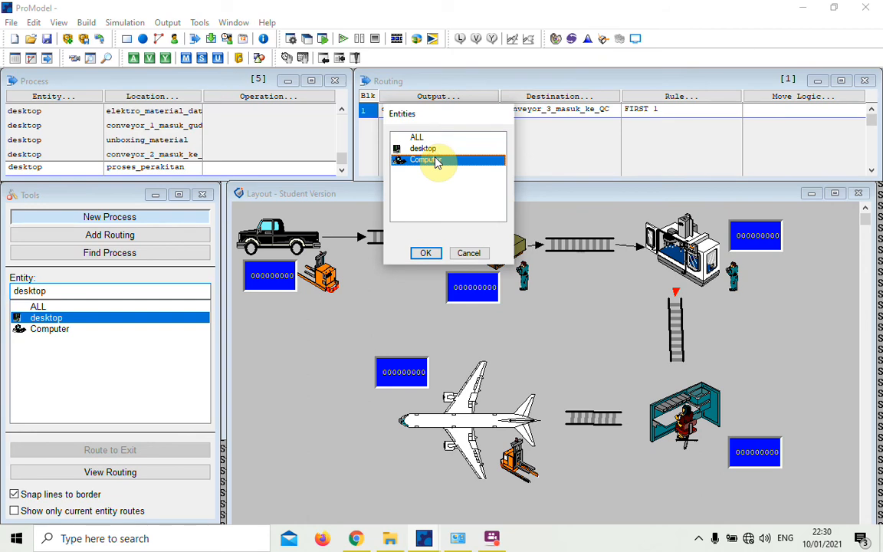
{"action": "left_click", "coordinate": [425, 255]}
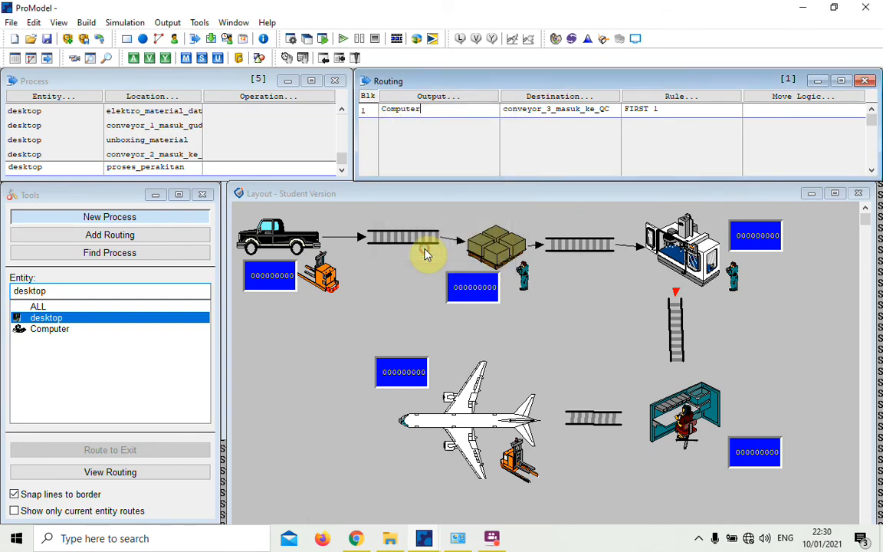
- Create Computer processes that route from conveyor_3_masuk_ke_QC to Proses_QC and from Proses_QC to conveyor_4_shipment
{"action": "left_click", "coordinate": [43, 331]}
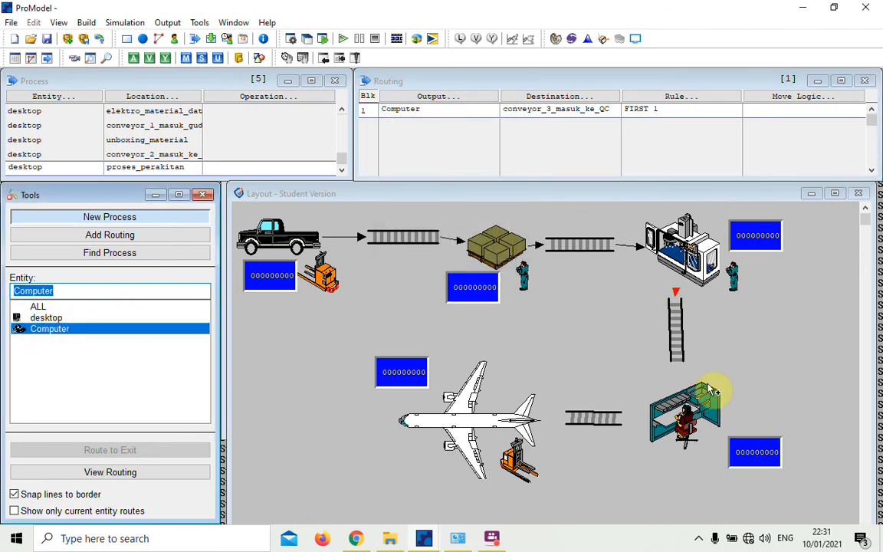
{"action": "left_click", "coordinate": [676, 356]}
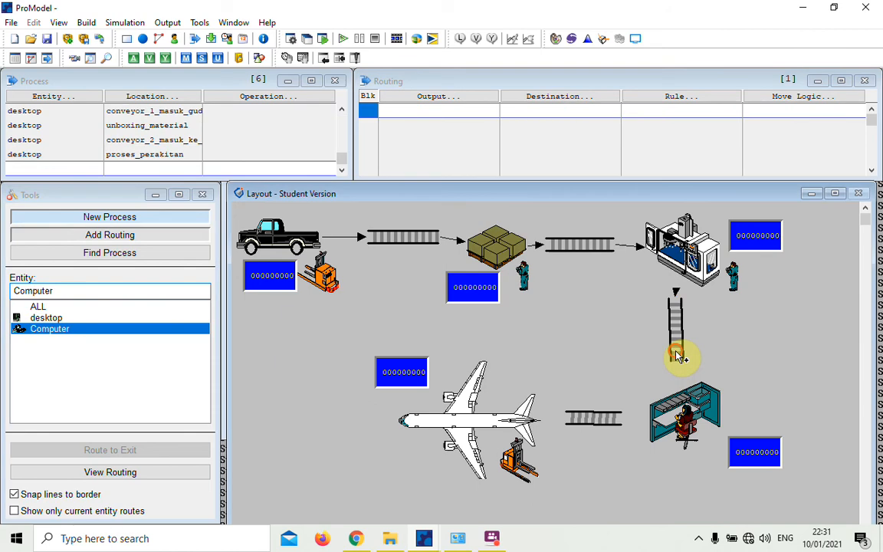
{"action": "left_click", "coordinate": [680, 404]}
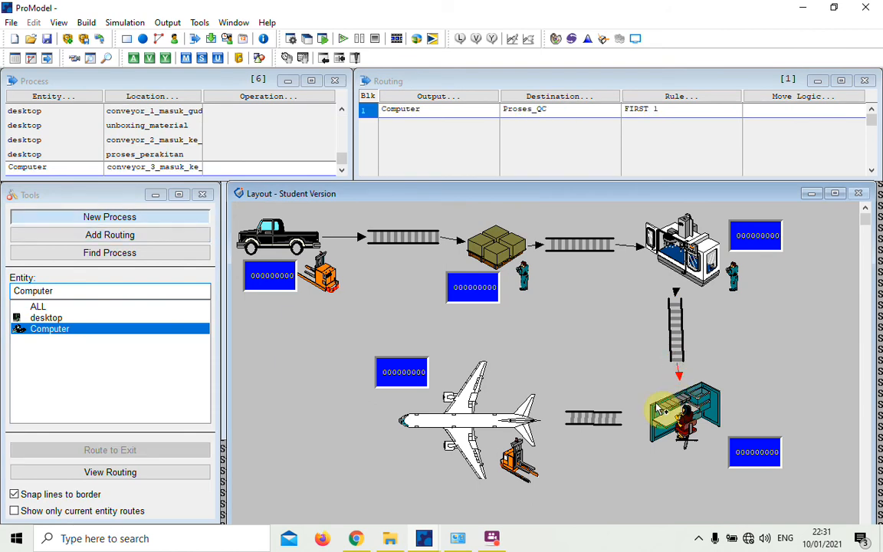
{"action": "left_click", "coordinate": [671, 408]}
{"action": "left_click", "coordinate": [602, 426]}
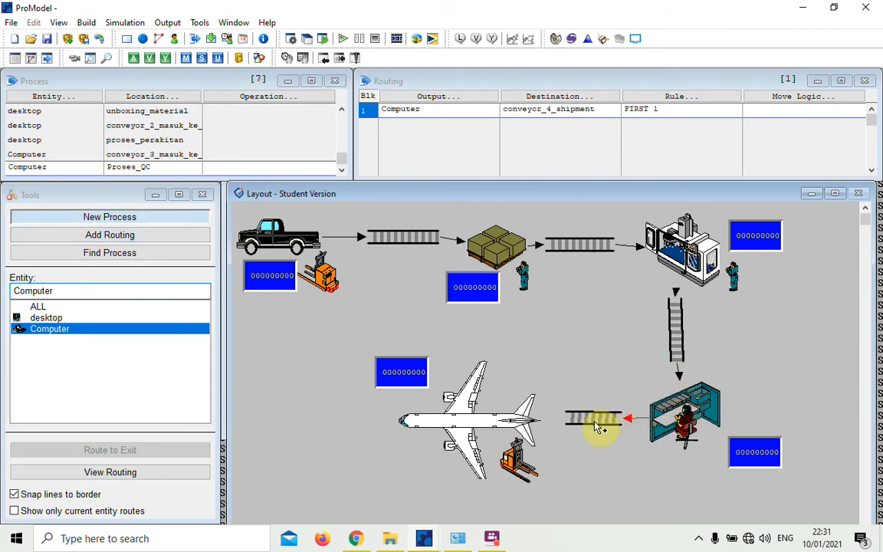
- Route the Computer entity from conveyor_4_shipment to export, and from export to EXIT
{"action": "left_click", "coordinate": [594, 425]}
{"action": "left_click", "coordinate": [498, 421]}
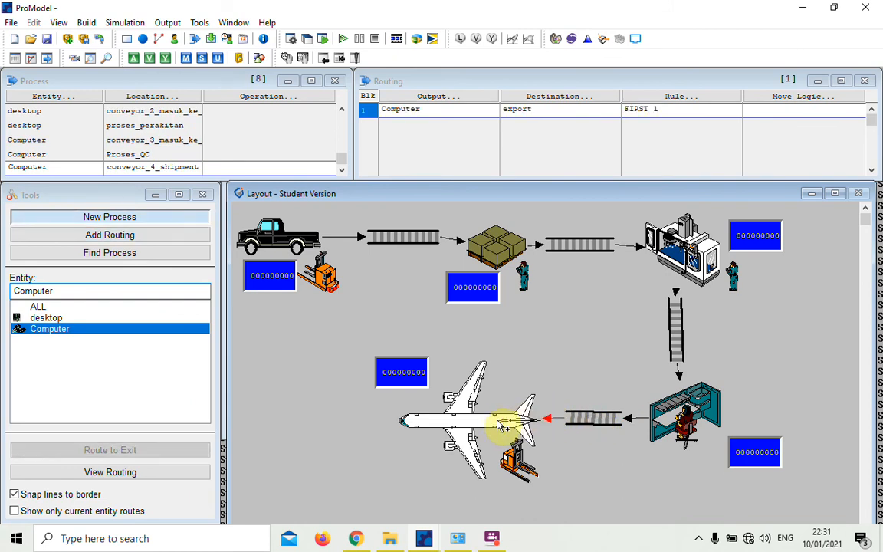
{"action": "left_click", "coordinate": [480, 422]}
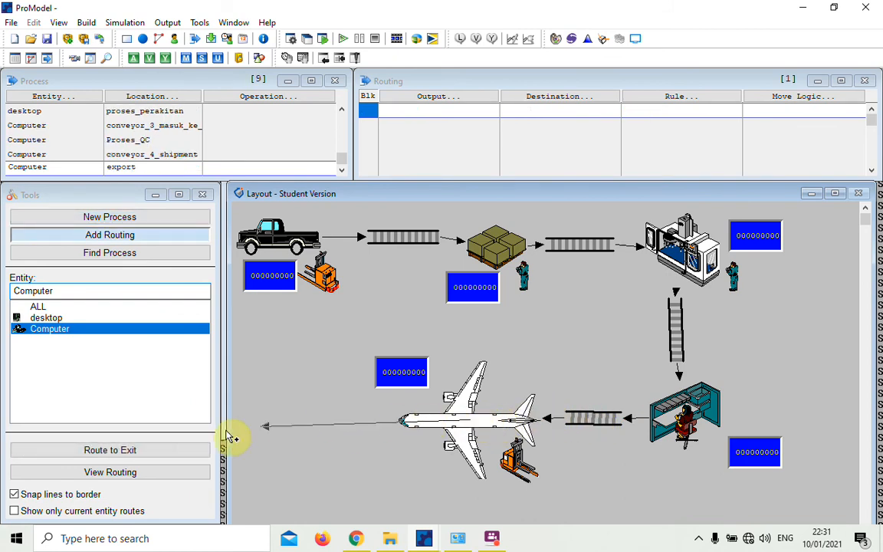
{"action": "left_click", "coordinate": [142, 453]}
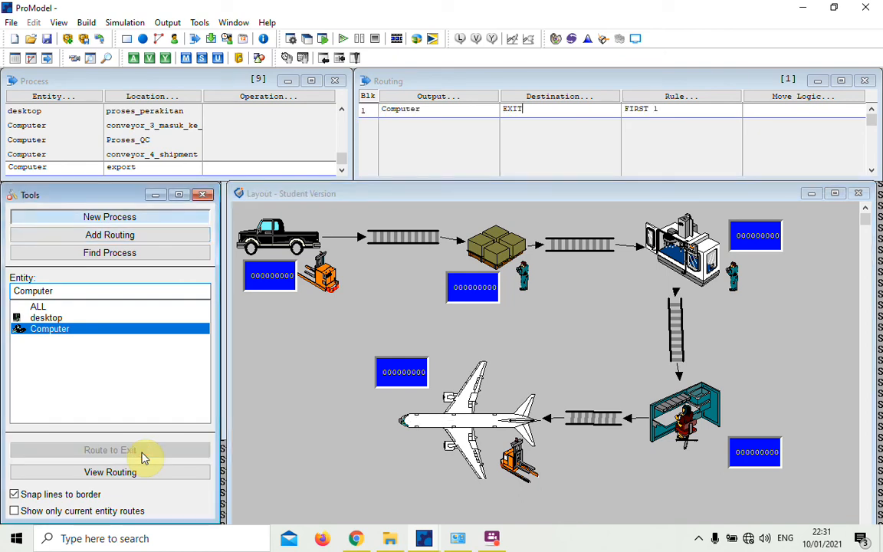
- Set the operation of the desktop process at elektro_material_datang to "wait e(2) min"
{"action": "scroll", "coordinate": [256, 130], "scroll_direction": "up", "scroll_amount": 8}
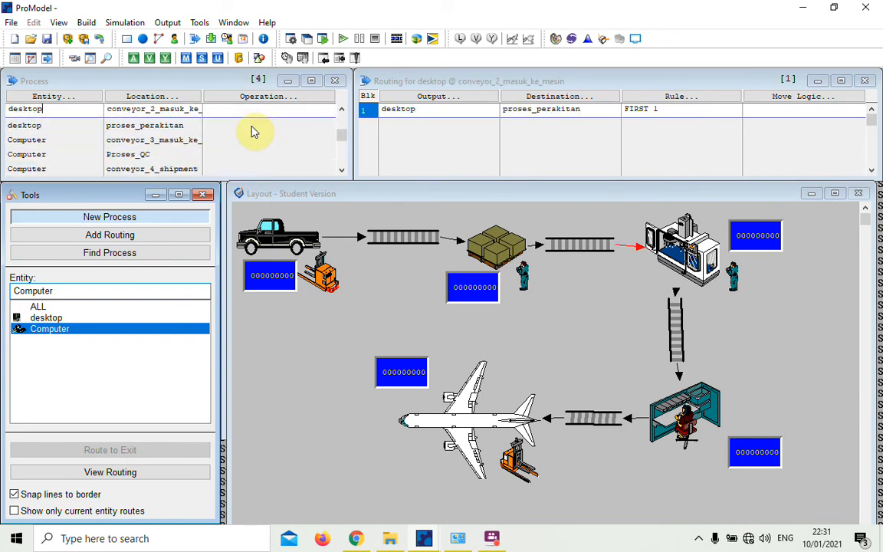
{"action": "left_click", "coordinate": [250, 115]}
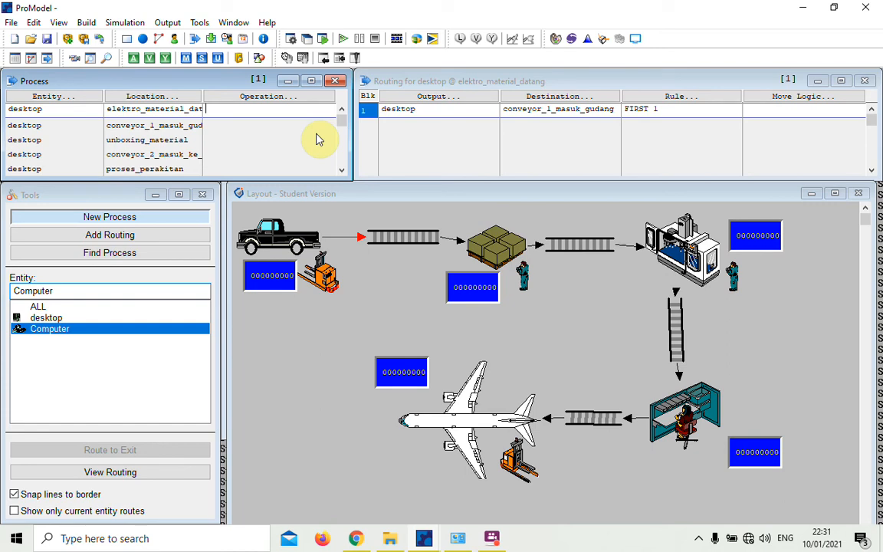
{"action": "type", "text": "wait e()"}
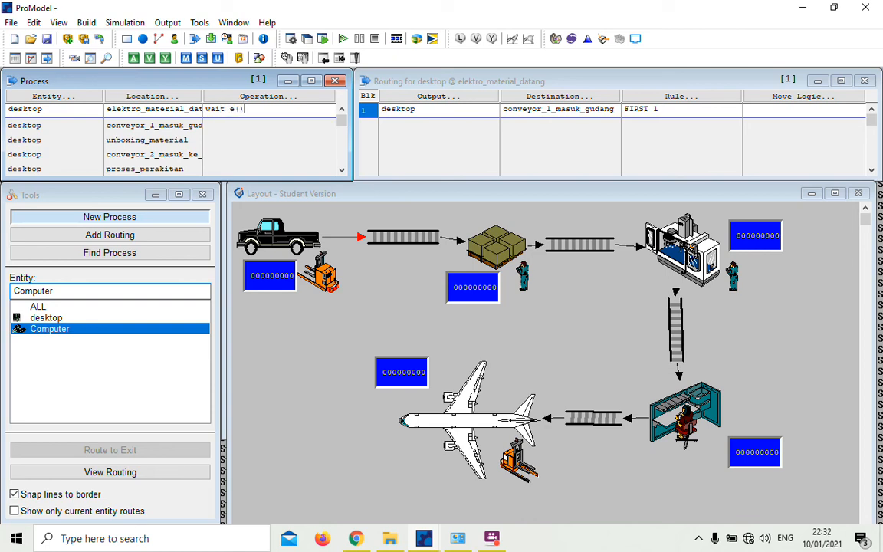
{"action": "type", "text": "2"}
{"action": "key", "text": "Right"}
{"action": "type", "text": "min"}
{"action": "key", "text": "Down"}
{"action": "key", "text": "Down"}
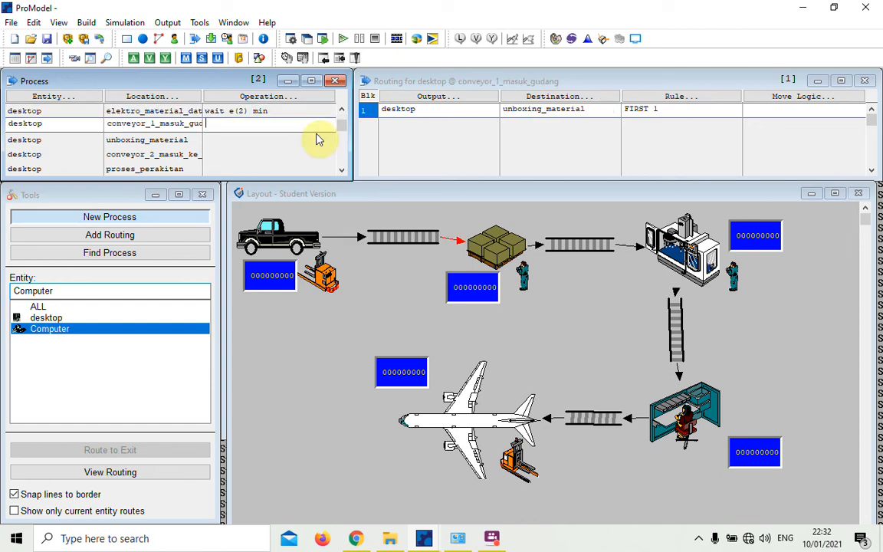
- Set the operation of the desktop process at unboxing_material to "wait n(1,05) min"
{"action": "type", "text": "wait "}
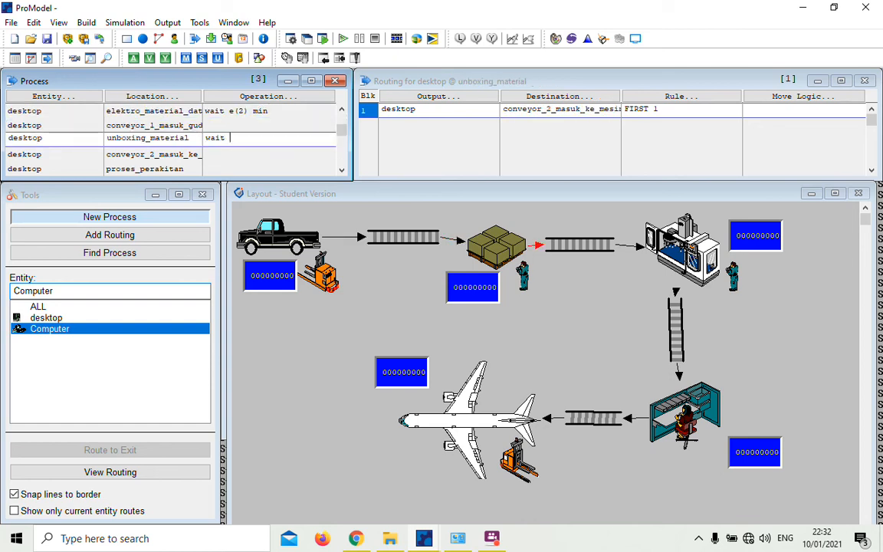
{"action": "type", "text": "n"}
{"action": "type", "text": "()"}
{"action": "type", "text": "1,05)"}
{"action": "type", "text": " min"}
{"action": "key", "text": "Down"}
{"action": "key", "text": "Down"}
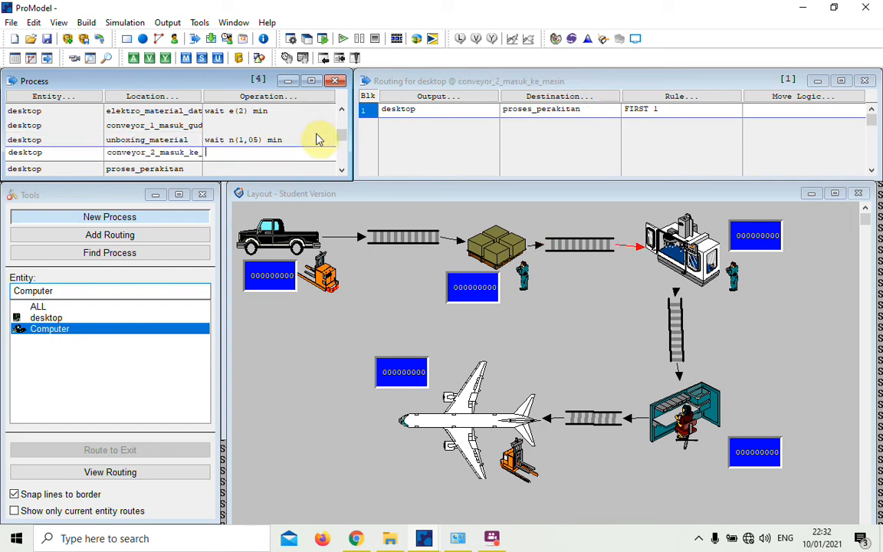
- Set the operation of the desktop process at proses_perakitan to "wait n(5,1) min"
{"action": "type", "text": "wait n("}
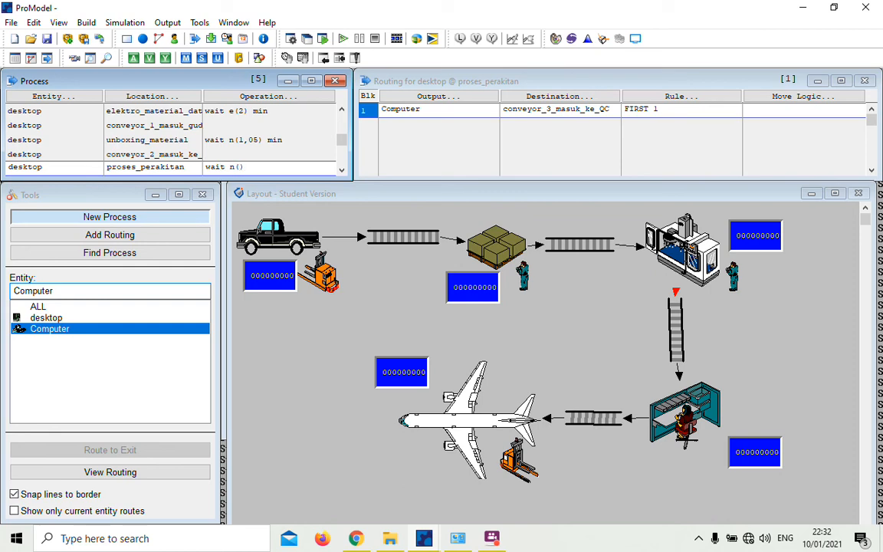
{"action": "type", "text": "5"}
{"action": "type", "text": ",1)"}
{"action": "type", "text": " m"}
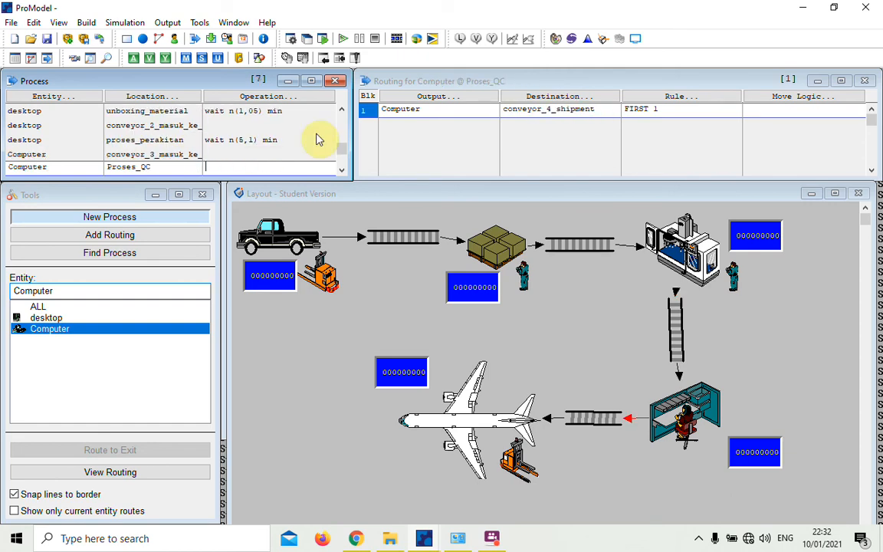
- Set the operation of the Computer process at Proses_QC to "wait e(2) min"
{"action": "type", "text": "wait e"}
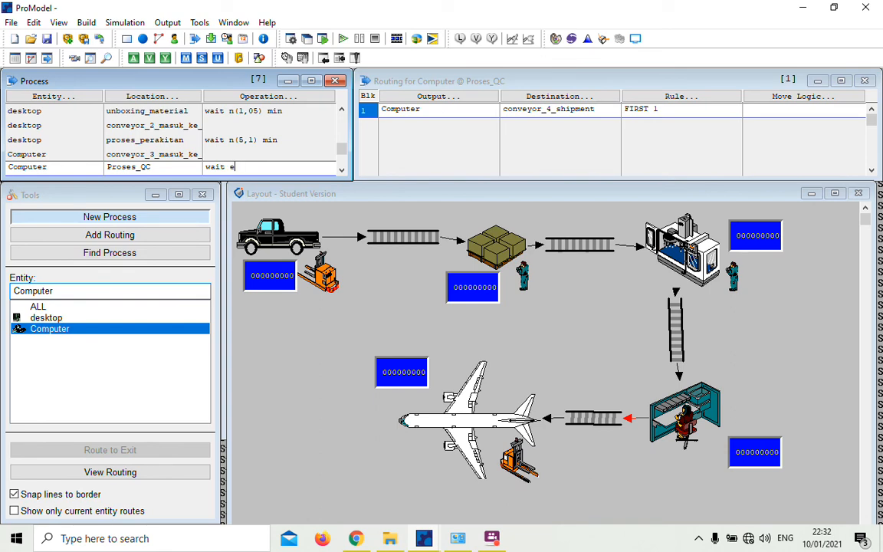
{"action": "type", "text": "()2"}
{"action": "key", "text": "Right"}
{"action": "type", "text": "min"}
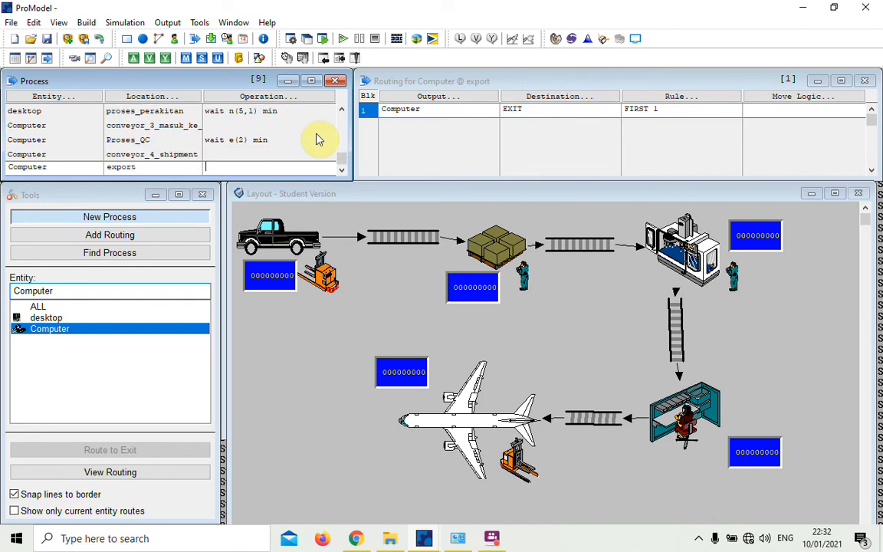
- Set the operation of the Computer process at export to "wait n(130,5)"
{"action": "type", "text": "wait"}
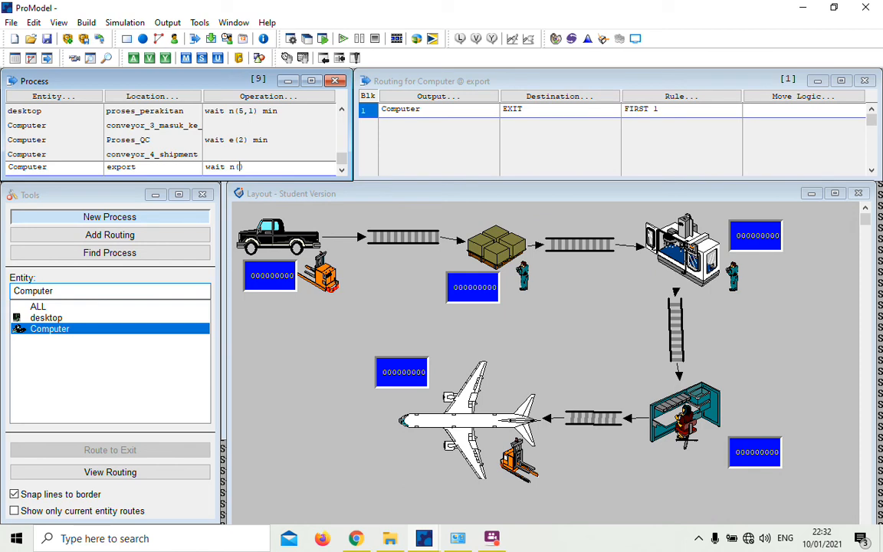
{"action": "type", "text": "n(130,5"}
{"action": "left_click", "coordinate": [302, 138]}
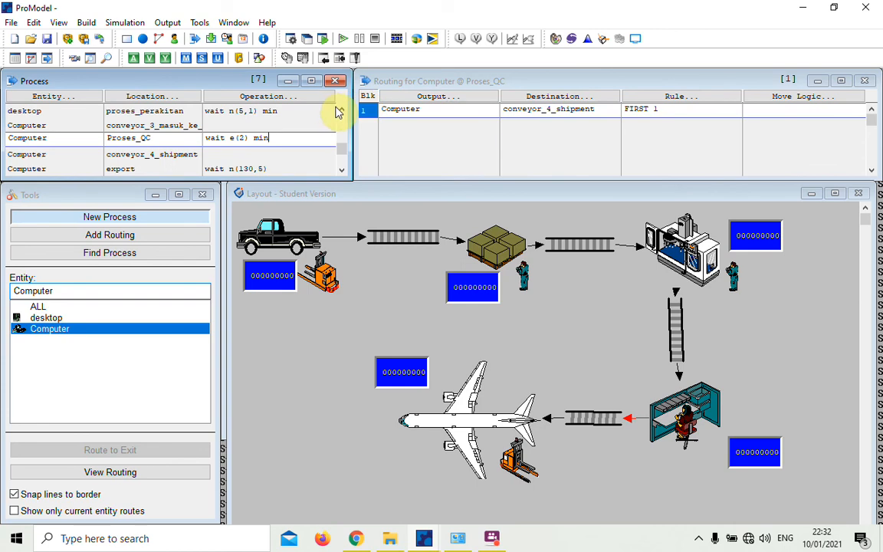
- Set the move logic of the desktop routing from conveyor_1_masuk_gudang to unboxing_material to "move for 4 min"
{"action": "left_click", "coordinate": [342, 110]}
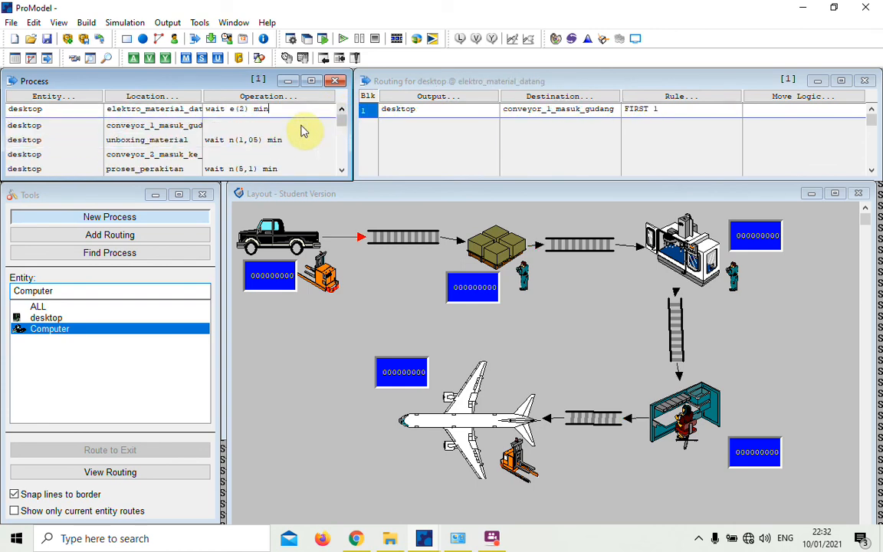
{"action": "left_click", "coordinate": [296, 127]}
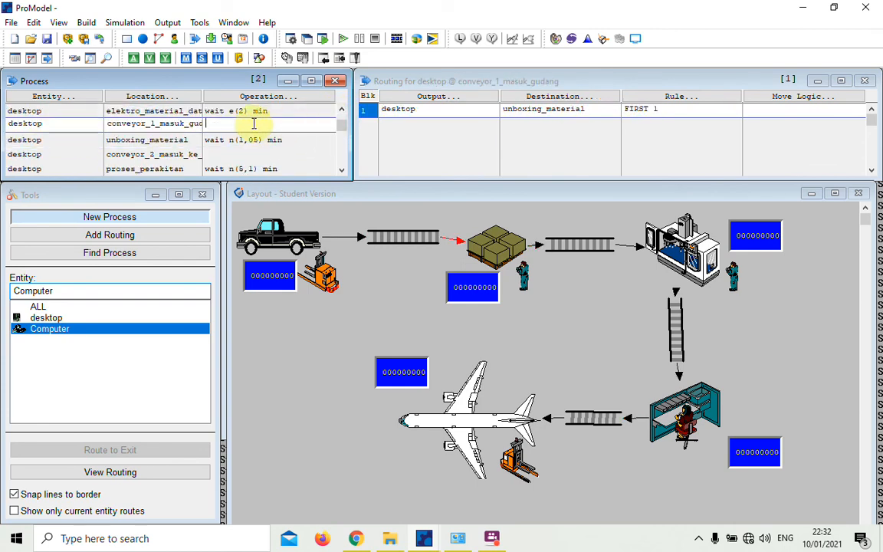
{"action": "left_click", "coordinate": [824, 114]}
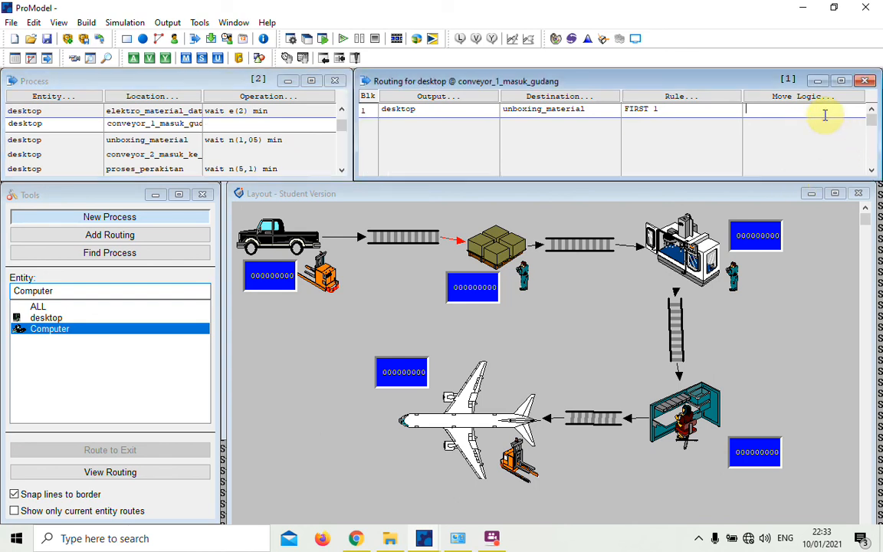
{"action": "type", "text": "move for 4 m"}
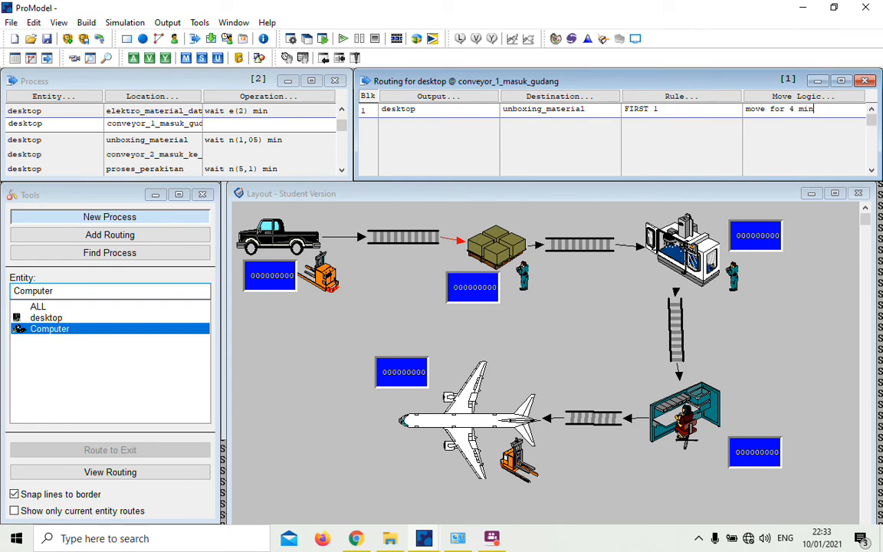
{"action": "type", "text": "in"}
- Copy the "move for 4 min" move logic into the desktop routing from conveyor_2_masuk_ke_mesin to proses_perakitan
{"action": "left_click_drag", "start_coordinate": [824, 114], "coordinate": [747, 114]}
{"action": "key", "text": "ctrl+c"}
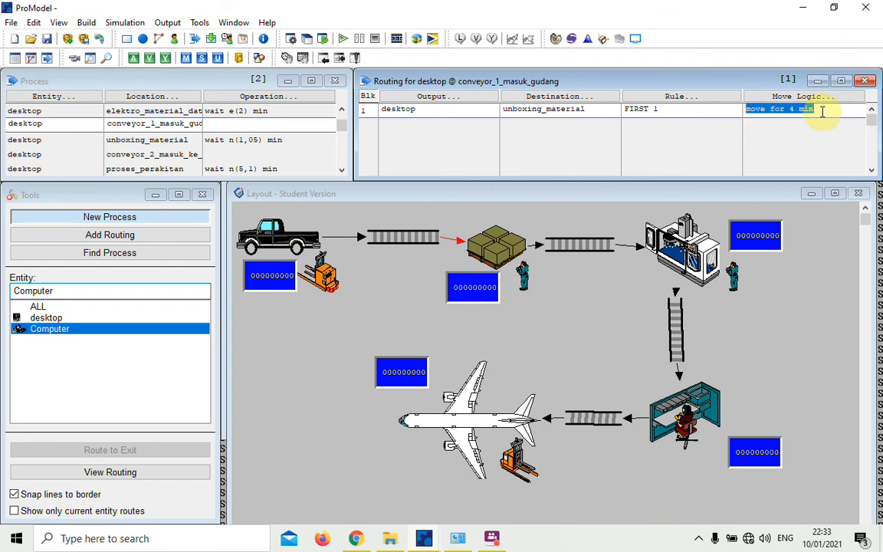
{"action": "left_click", "coordinate": [342, 171]}
{"action": "left_click", "coordinate": [341, 170]}
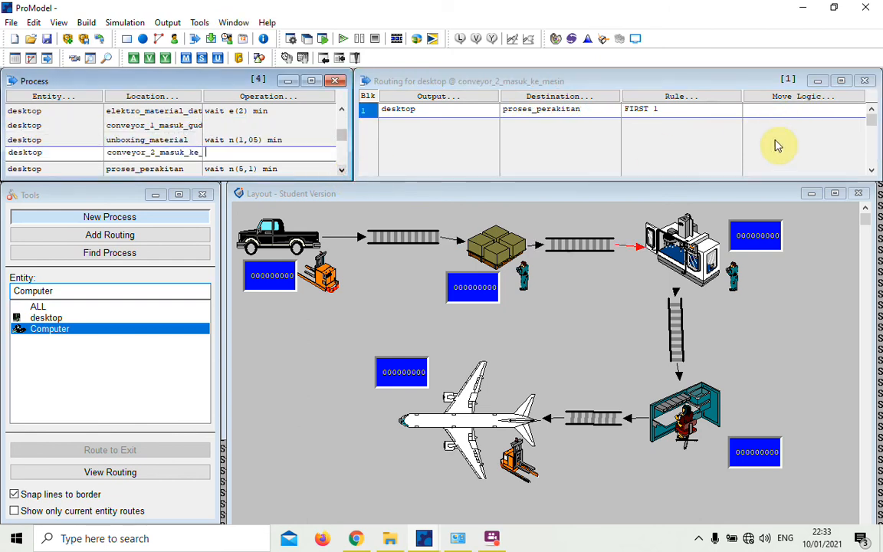
{"action": "left_click", "coordinate": [774, 112]}
{"action": "key", "text": "ctrl+v"}
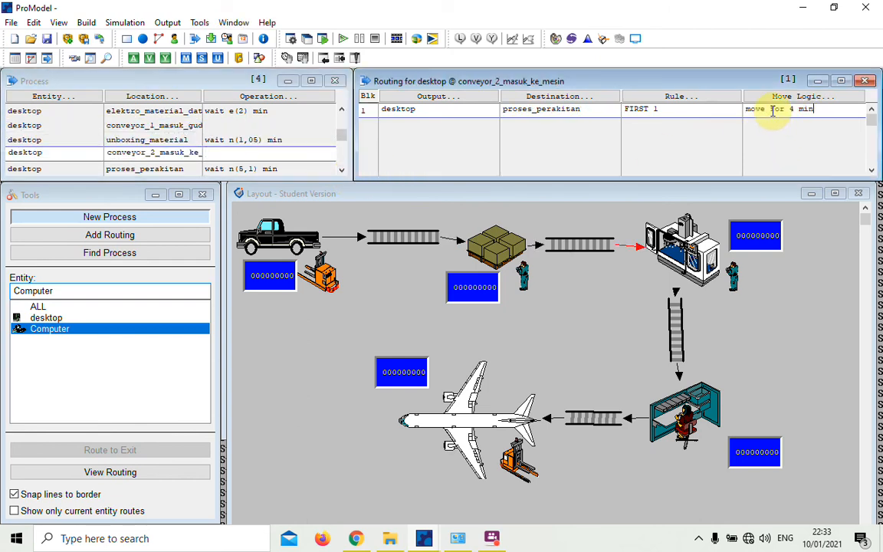
- Copy the "move for 4 min" move logic into the Computer routing from conveyor_3_masuk_ke_QC to Proses_QC
{"action": "left_click", "coordinate": [342, 170]}
{"action": "left_click", "coordinate": [342, 171]}
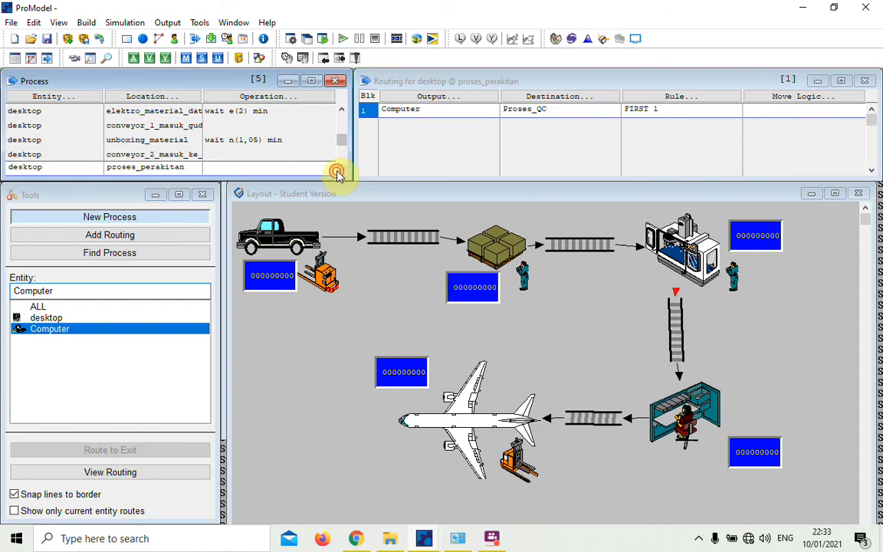
{"action": "left_click", "coordinate": [757, 109]}
{"action": "key", "text": "ctrl+v"}
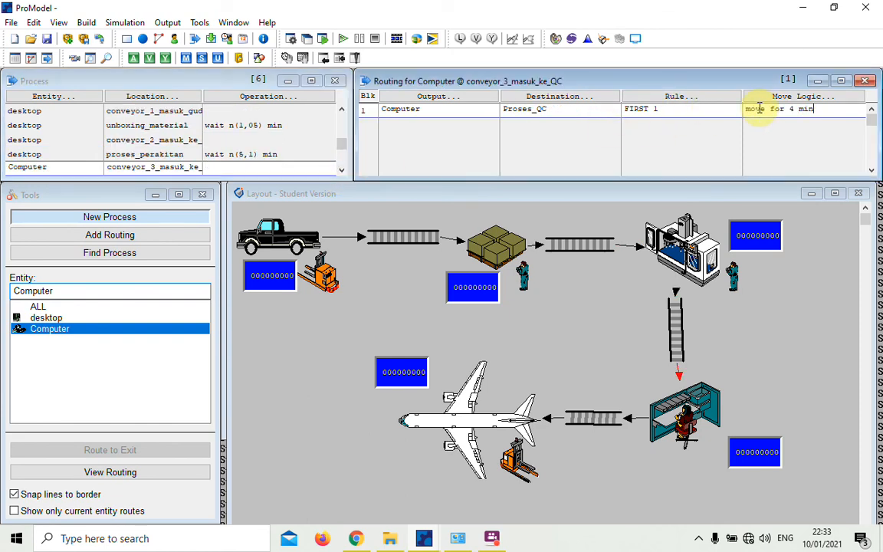
- Set the move logic of the Computer routing from conveyor_4_shipment to export to "move for 10 min"
{"action": "left_click", "coordinate": [342, 171]}
{"action": "left_click", "coordinate": [341, 171]}
{"action": "left_click", "coordinate": [790, 113]}
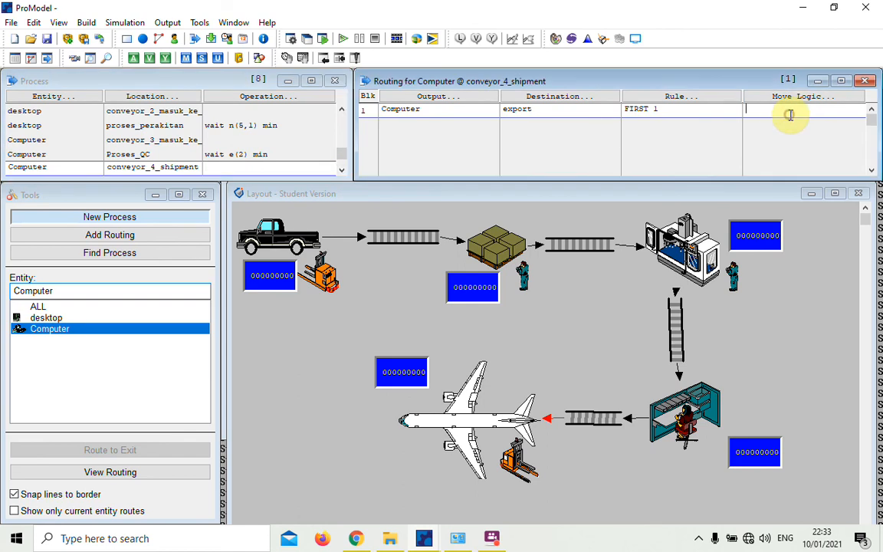
{"action": "key", "text": "ctrl+v"}
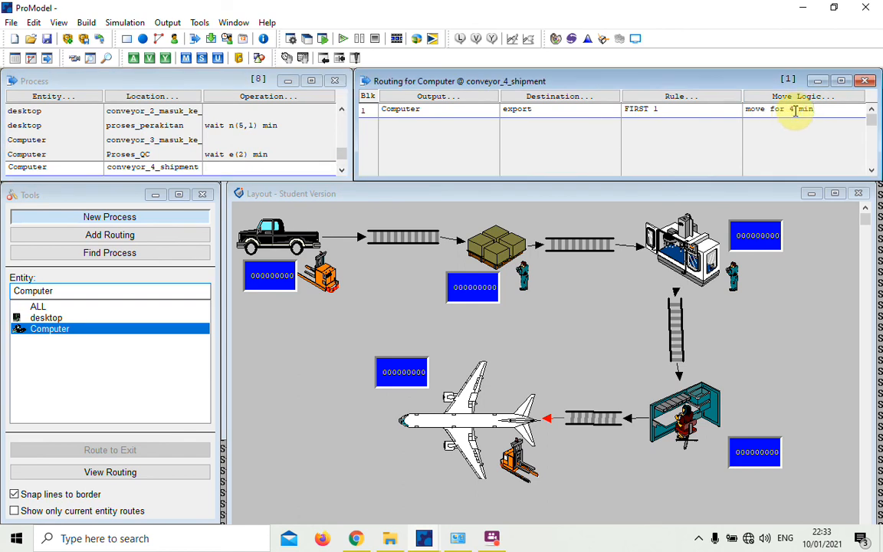
{"action": "type", "text": "10"}
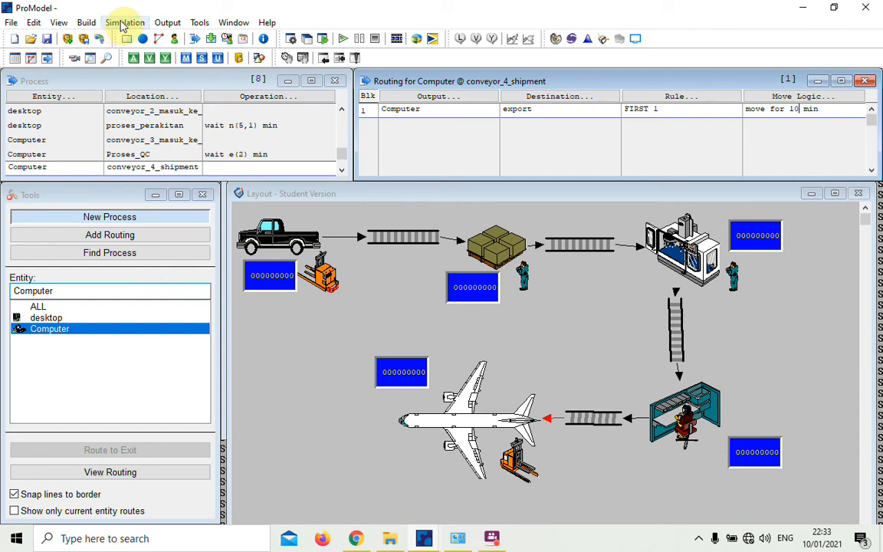
- Set the simulation run time to 10 hours in the simulation options
{"action": "left_click", "coordinate": [120, 23]}
{"action": "left_click", "coordinate": [137, 73]}
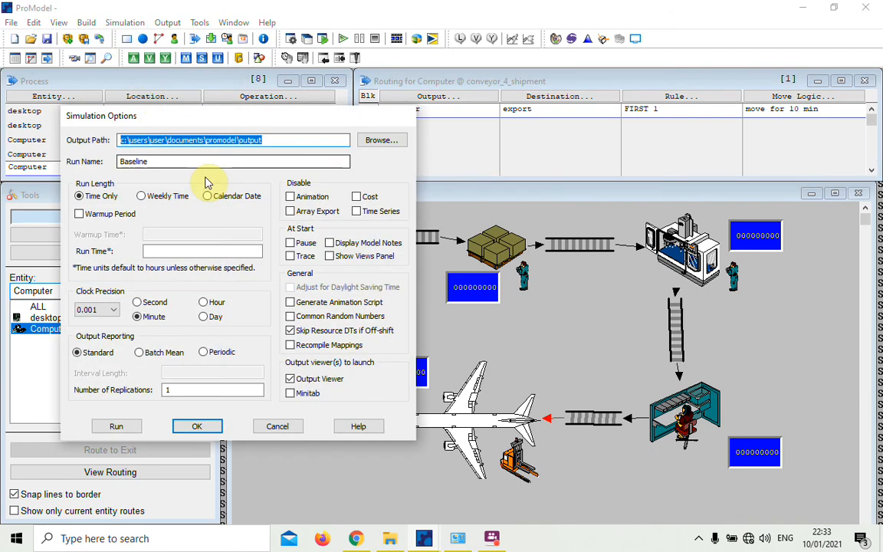
{"action": "left_click", "coordinate": [173, 251]}
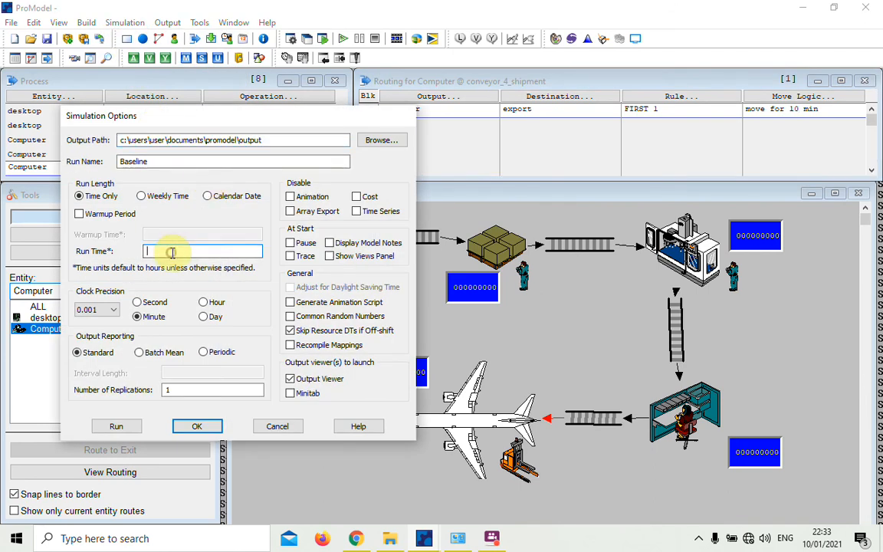
{"action": "type", "text": "10"}
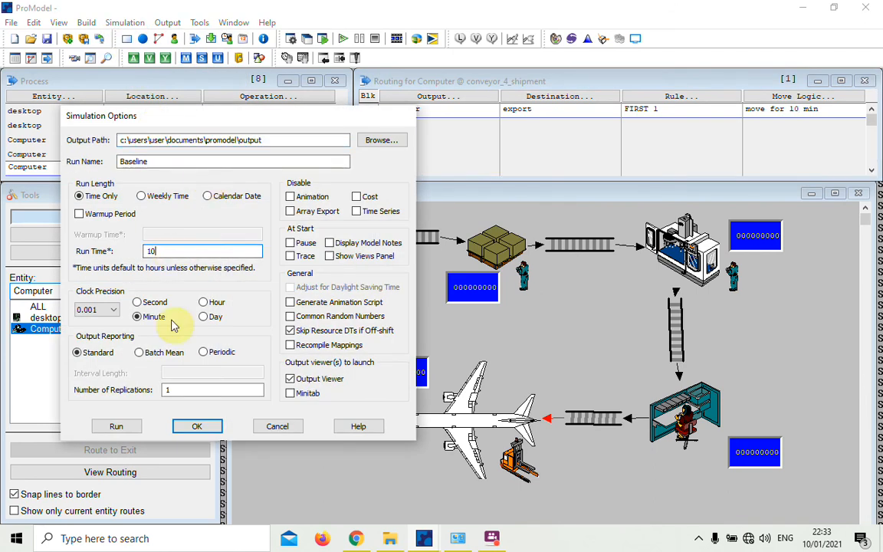
{"action": "left_click", "coordinate": [187, 424]}
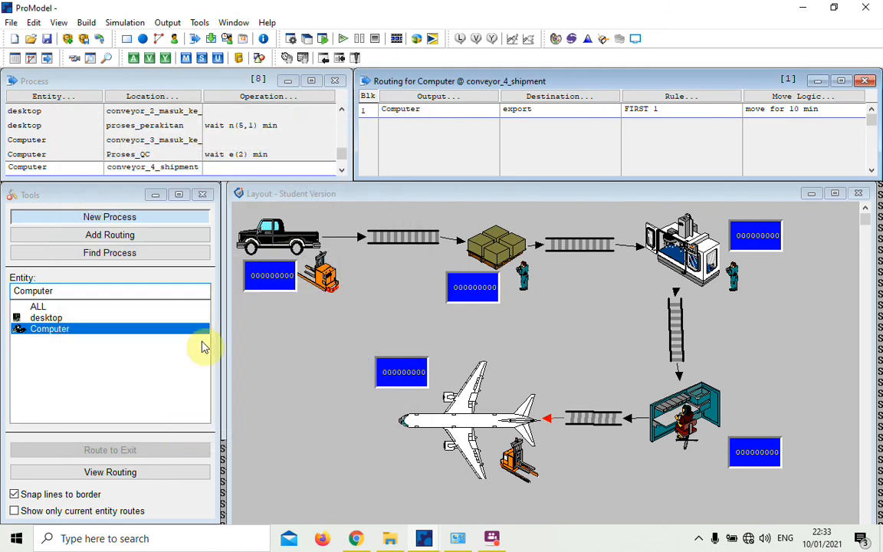
- Run the simulation, saving the model as "promodel student 3" in the Models folder
{"action": "left_click", "coordinate": [143, 25]}
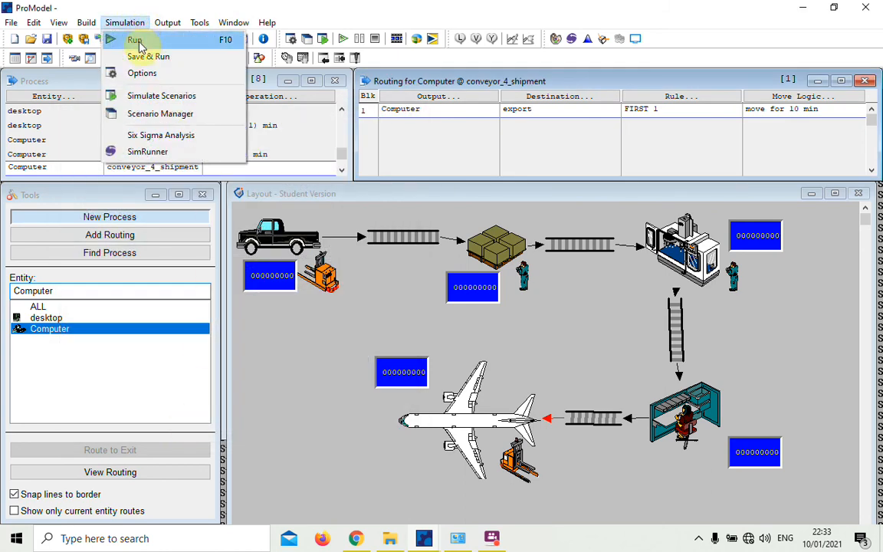
{"action": "left_click", "coordinate": [136, 39]}
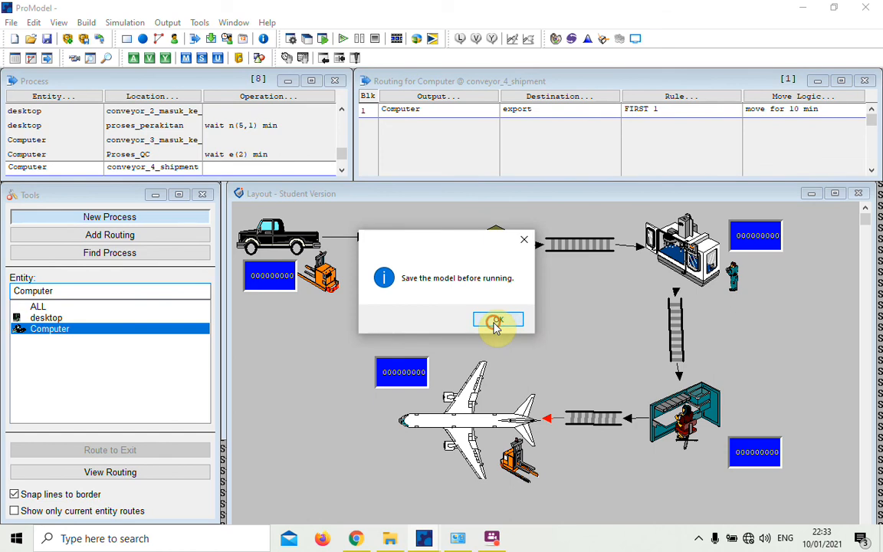
{"action": "left_click", "coordinate": [495, 322]}
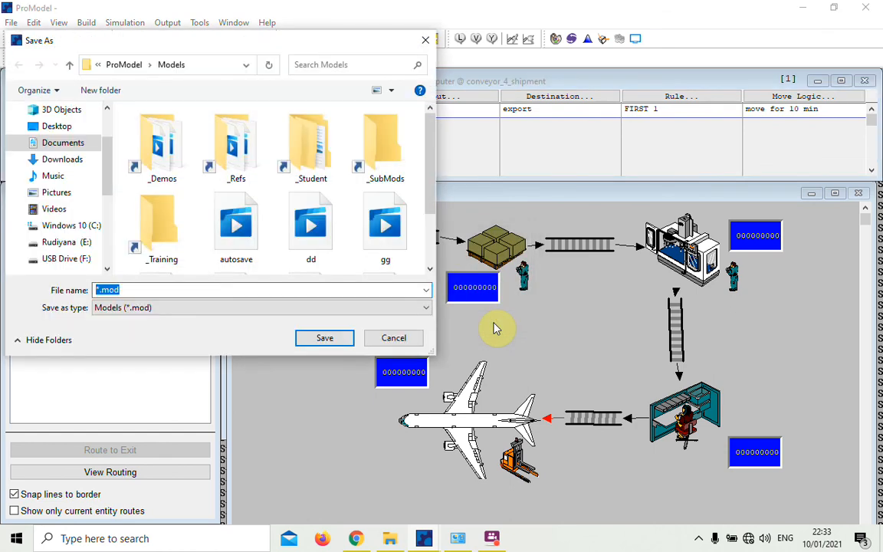
{"action": "type", "text": "p"}
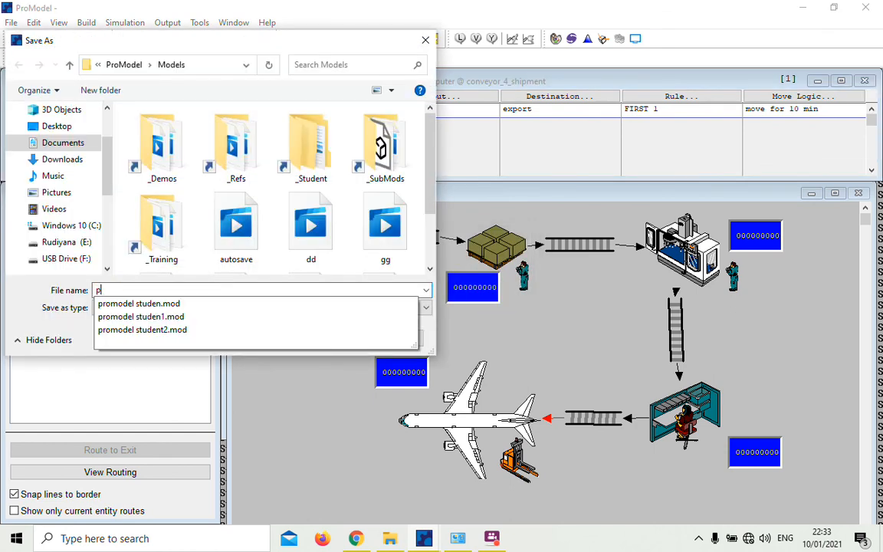
{"action": "type", "text": "romodel student 3"}
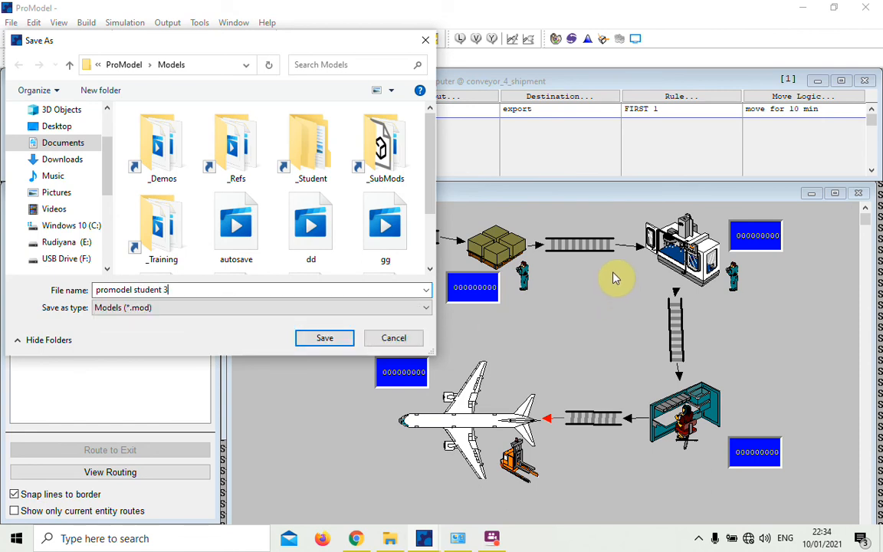
{"action": "left_click", "coordinate": [323, 338]}
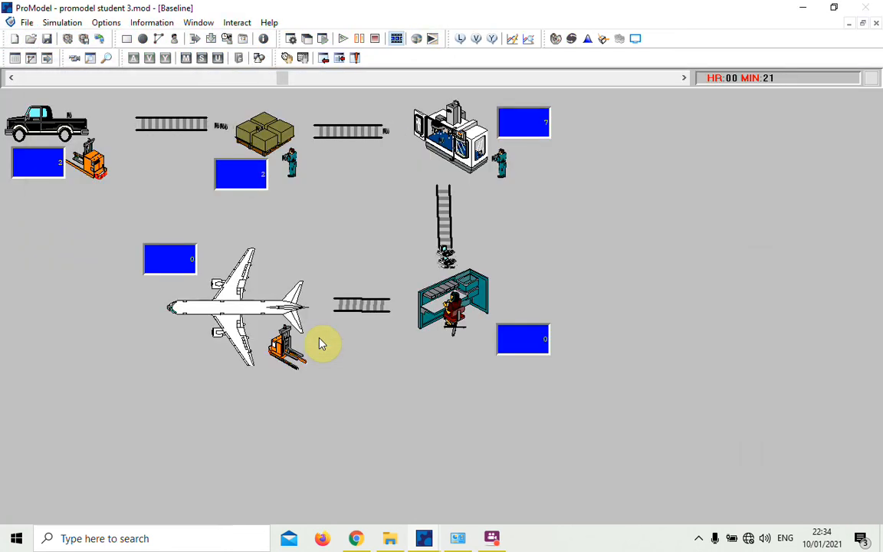
- Raise the simulation's animation speed to its maximum and open the results once the run completes
{"action": "left_click", "coordinate": [681, 79]}
{"action": "left_click", "coordinate": [681, 79]}
{"action": "left_click", "coordinate": [681, 79]}
{"action": "left_click", "coordinate": [681, 79]}
{"action": "left_click", "coordinate": [680, 78]}
{"action": "left_click", "coordinate": [681, 79]}
{"action": "left_click", "coordinate": [681, 79]}
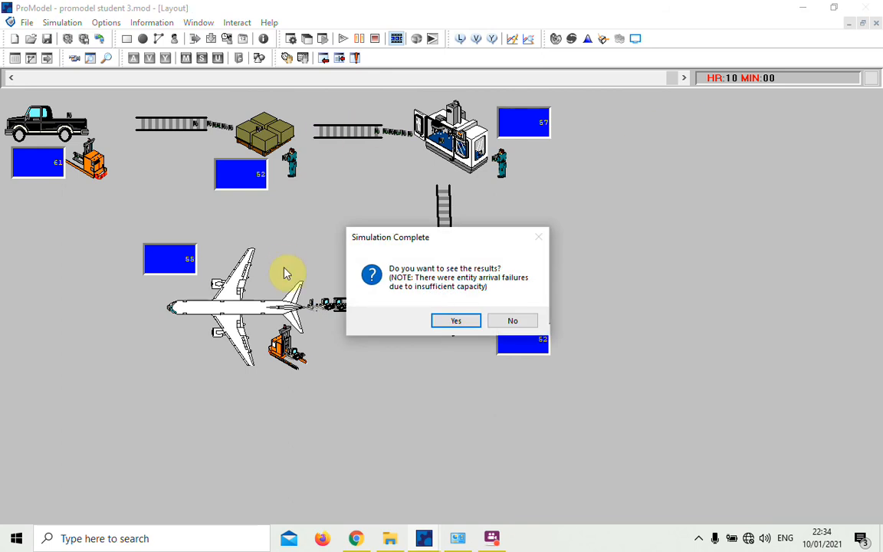
{"action": "left_click", "coordinate": [447, 323]}
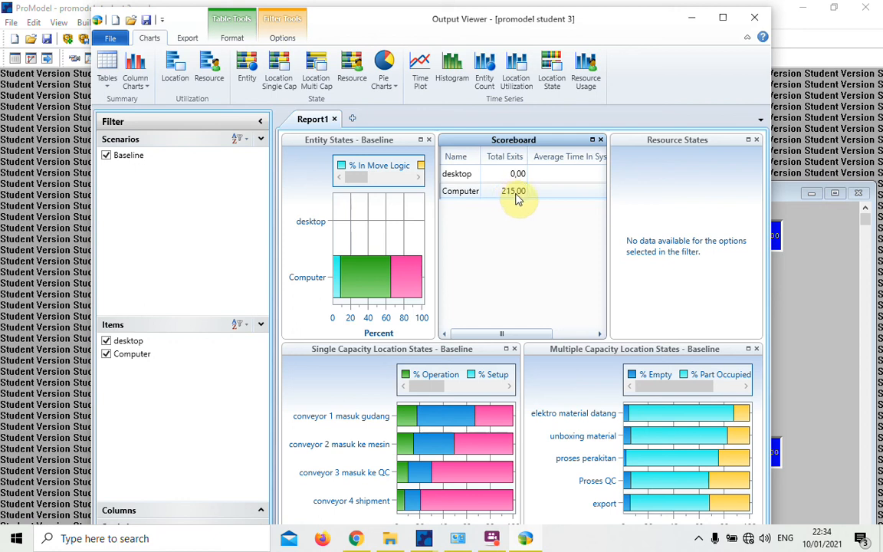
- Examine the Scoreboard's exits and average times, the Computer entity states, and the location states of elektro material datang
{"action": "left_click", "coordinate": [600, 334]}
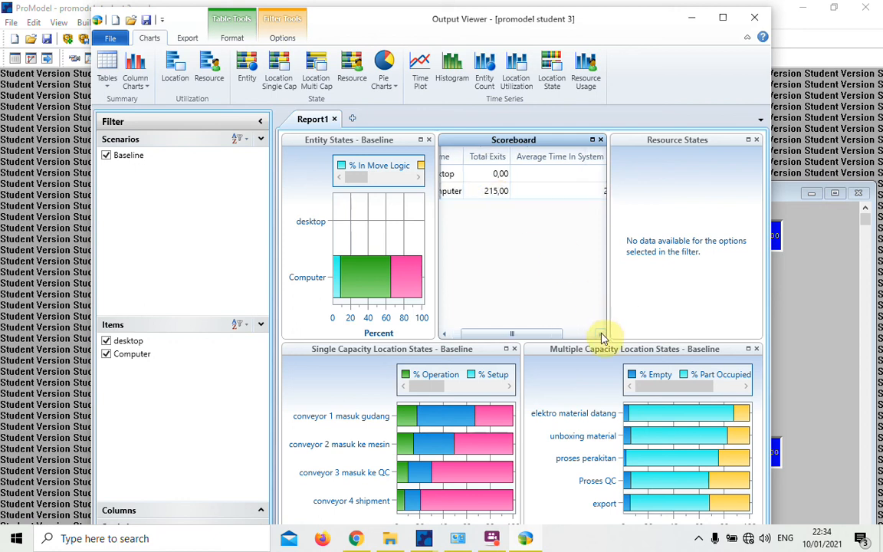
{"action": "left_click", "coordinate": [600, 334]}
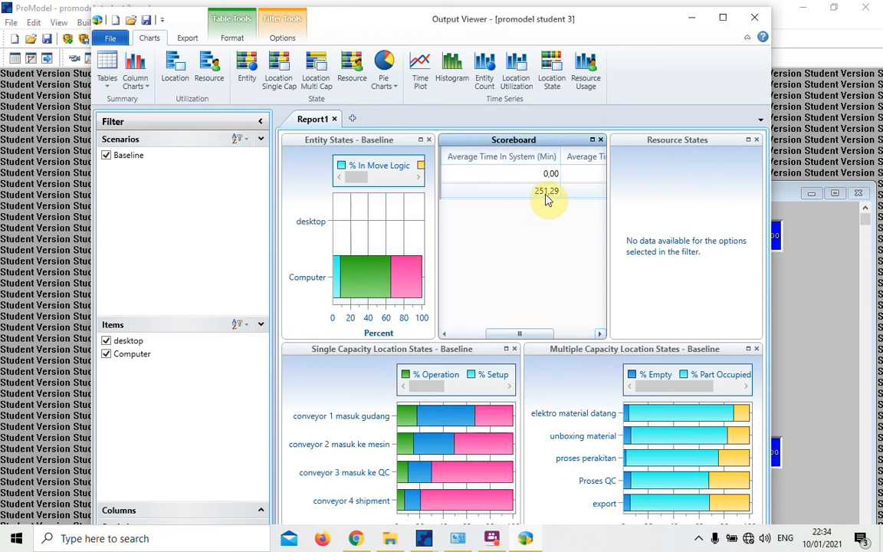
{"action": "left_click", "coordinate": [600, 334]}
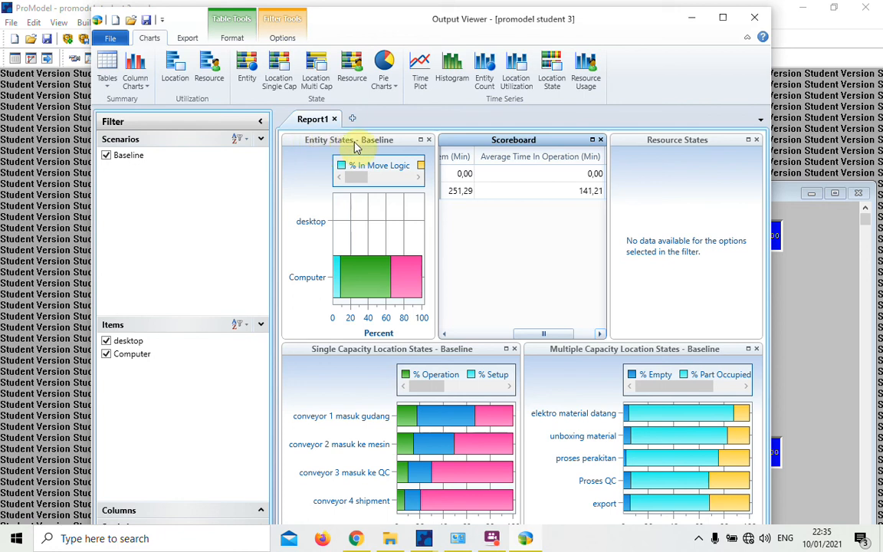
{"action": "left_click", "coordinate": [346, 271]}
{"action": "left_click", "coordinate": [336, 276]}
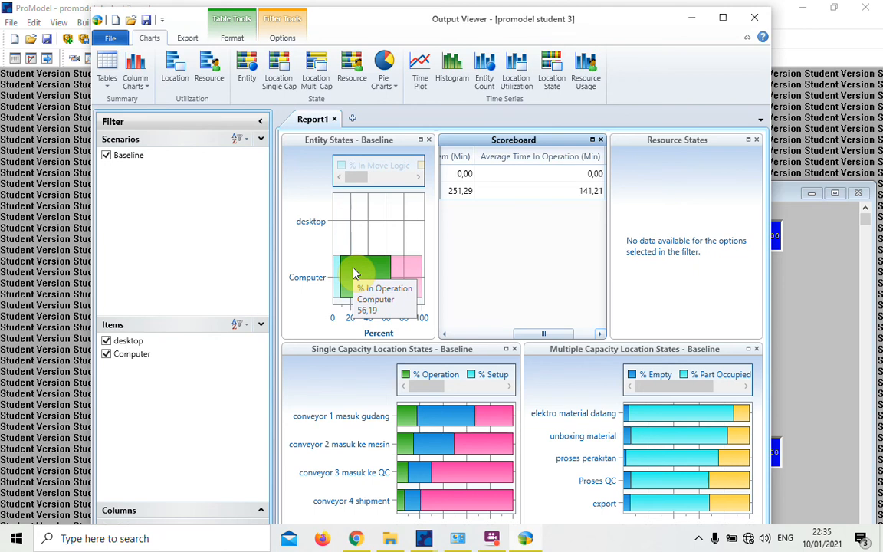
{"action": "mouse_move", "coordinate": [418, 270]}
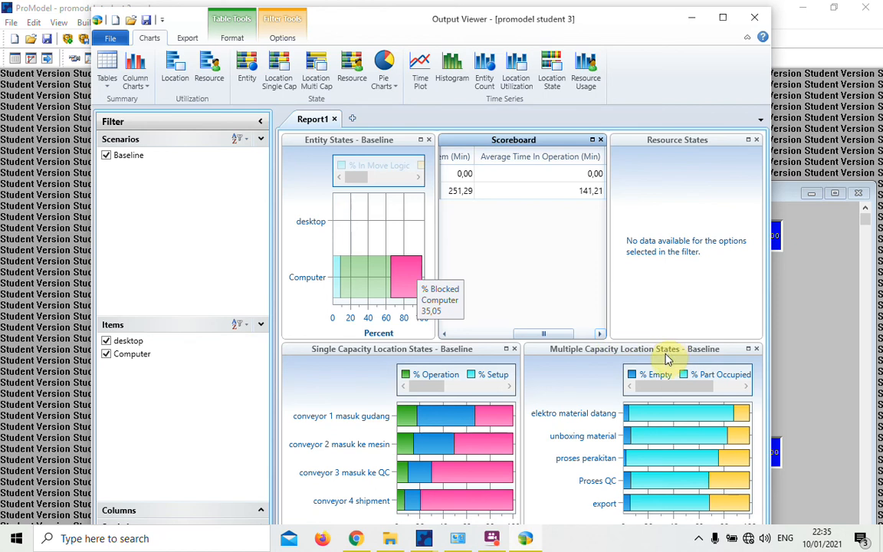
{"action": "mouse_move", "coordinate": [629, 418]}
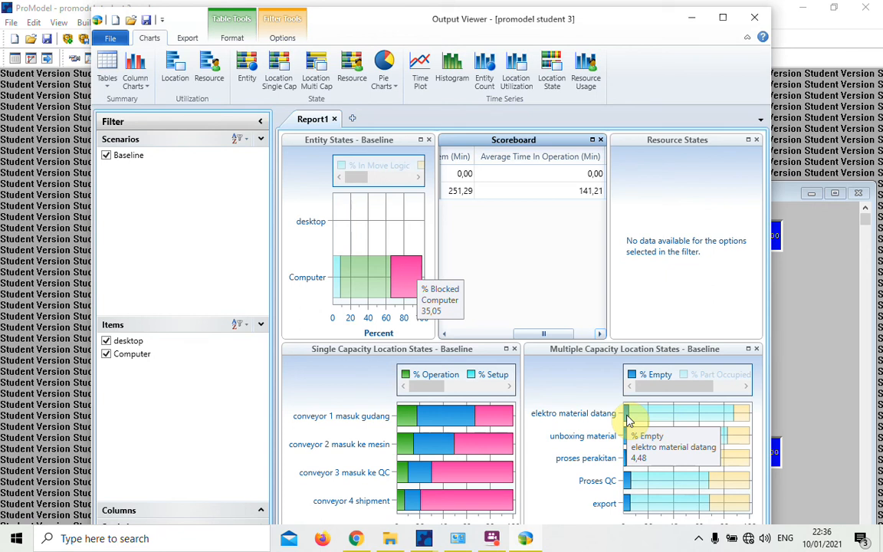
{"action": "mouse_move", "coordinate": [664, 419]}
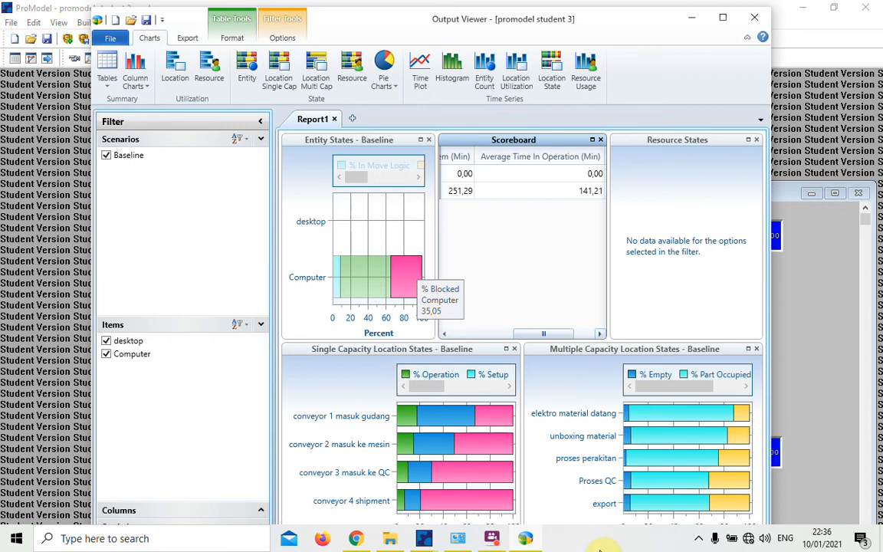
{"action": "left_click", "coordinate": [492, 538]}
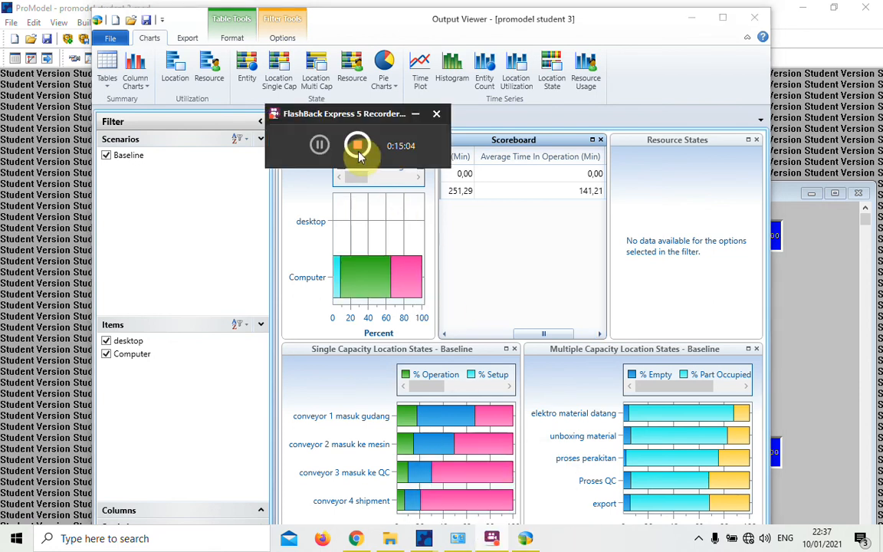